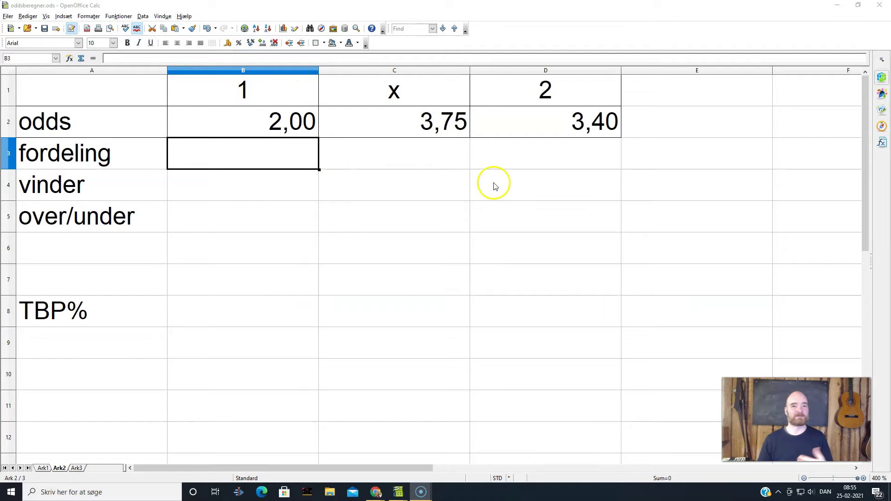
Step: Enter =SUM(B2:D2) in E2 to total the three odds, giving 9,15
{"action": "left_click", "coordinate": [615, 151]}
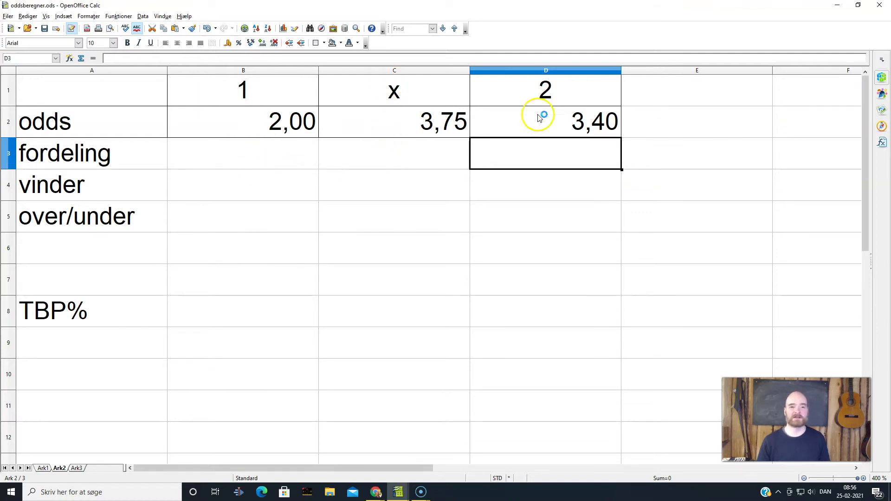
{"action": "left_click", "coordinate": [740, 119]}
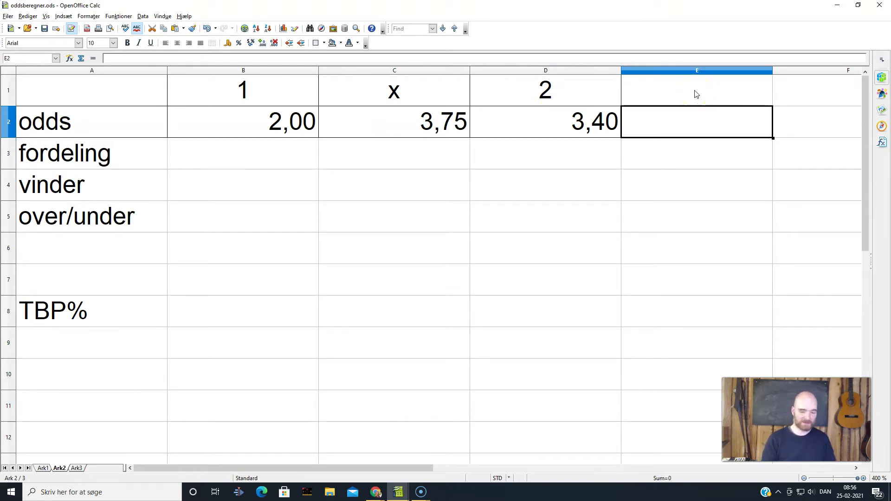
{"action": "type", "text": "=sum"}
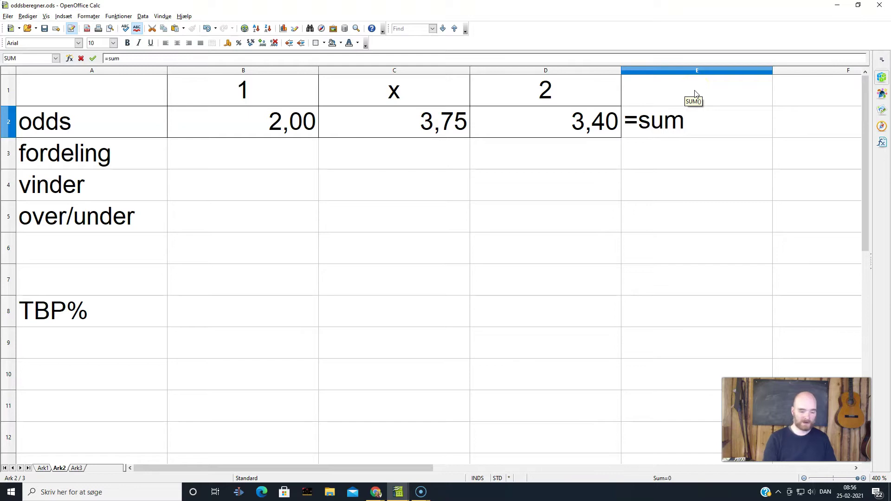
{"action": "type", "text": "("}
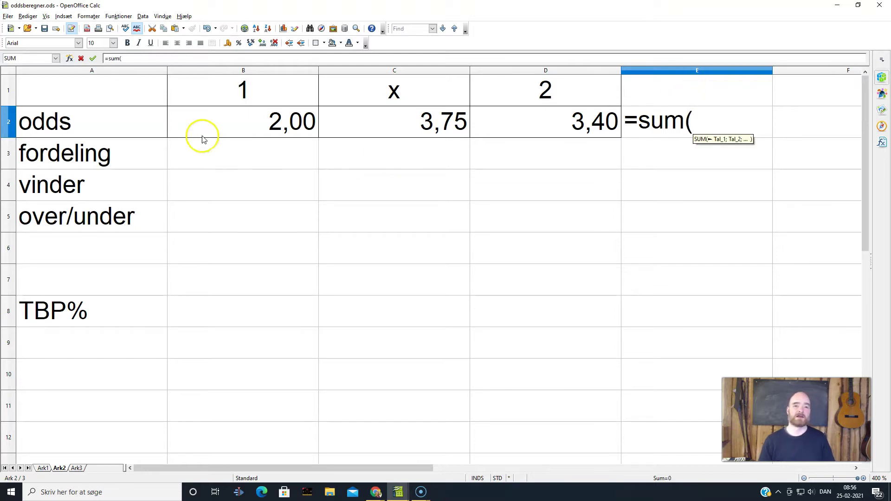
{"action": "left_click_drag", "start_coordinate": [203, 123], "coordinate": [550, 127]}
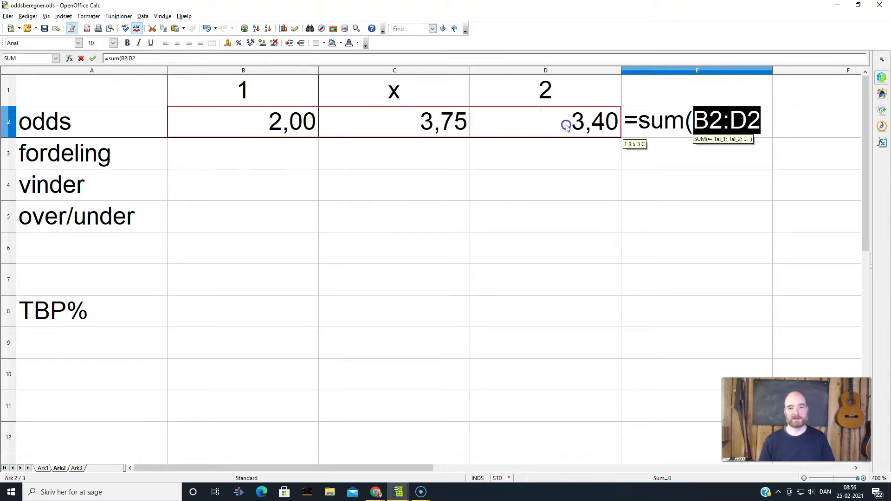
{"action": "key", "text": "Return"}
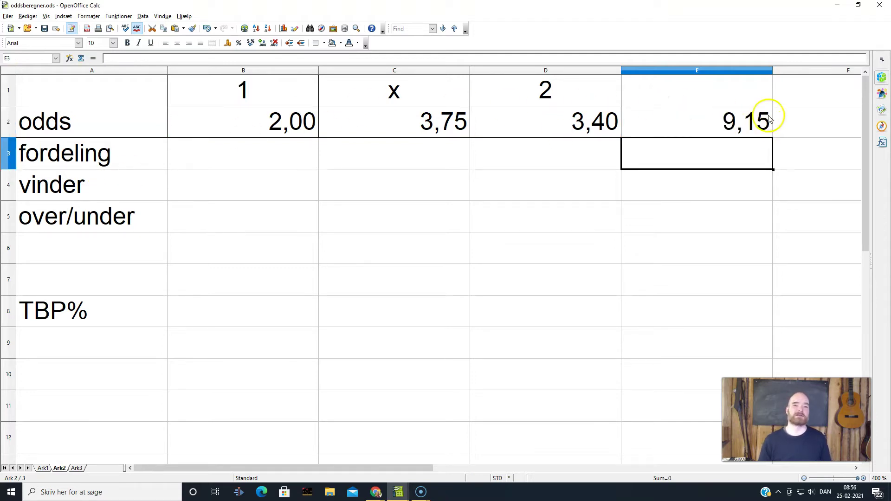
Step: Enter =E2/B2 in B3 to divide the odds total by the first odds
{"action": "left_click", "coordinate": [246, 154]}
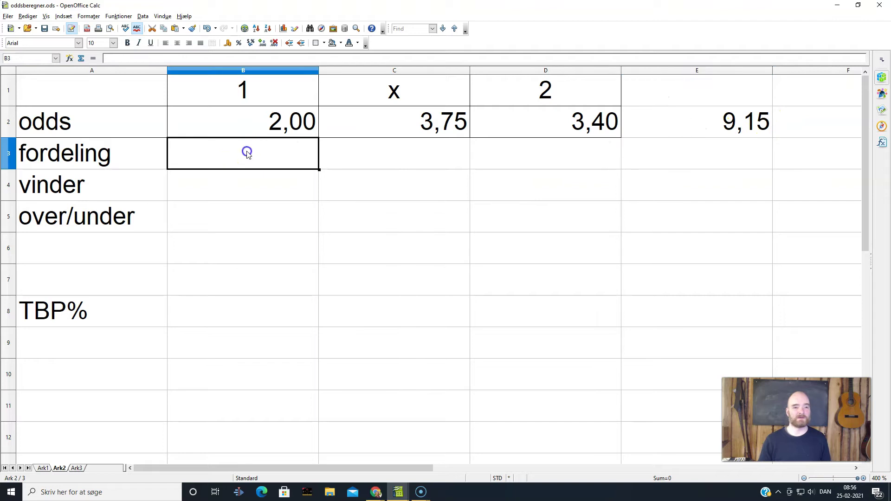
{"action": "type", "text": "="}
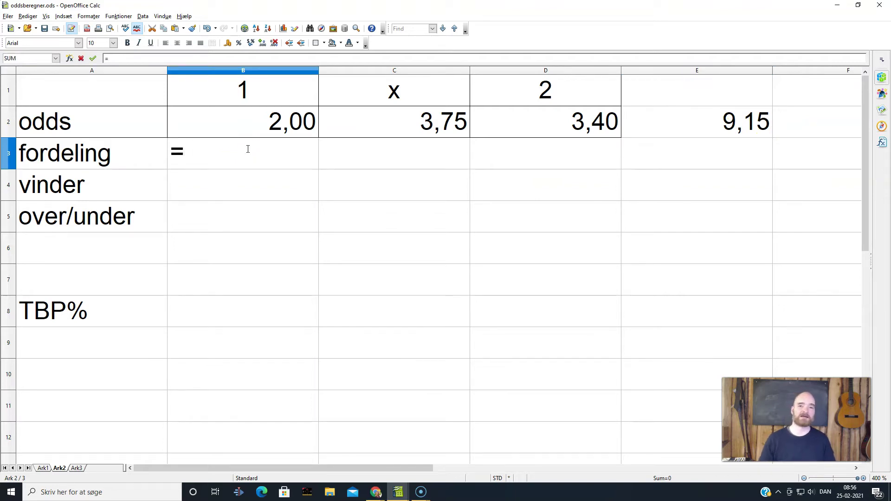
{"action": "left_click", "coordinate": [750, 124]}
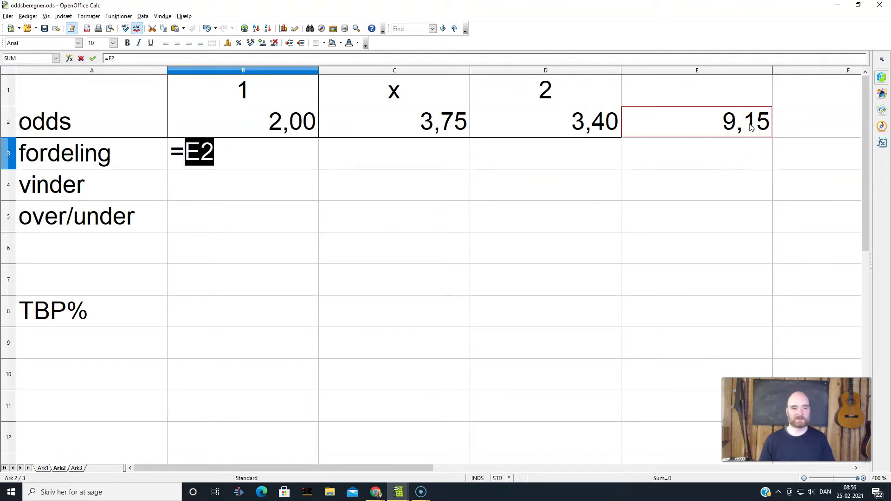
{"action": "type", "text": "/"}
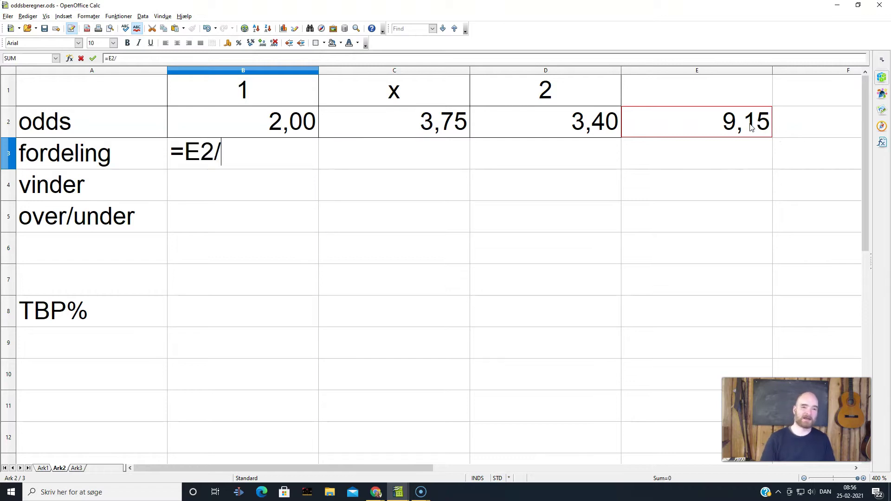
{"action": "left_click", "coordinate": [270, 111]}
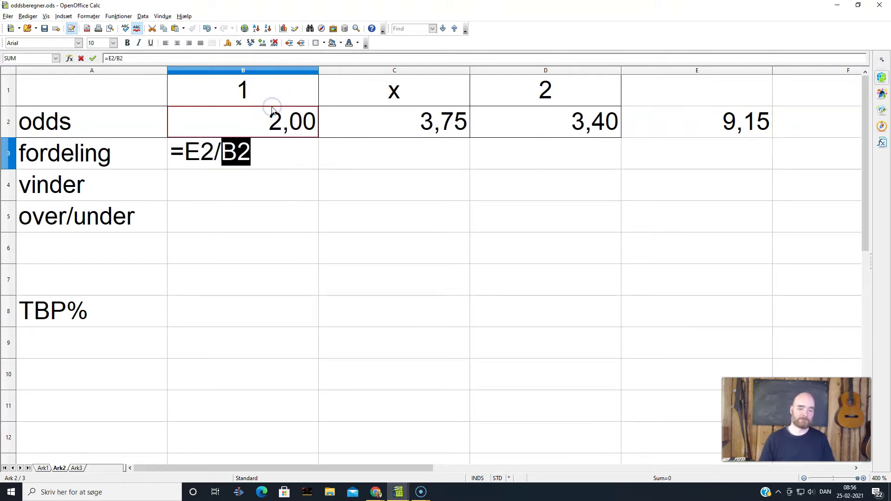
{"action": "key", "text": "Return"}
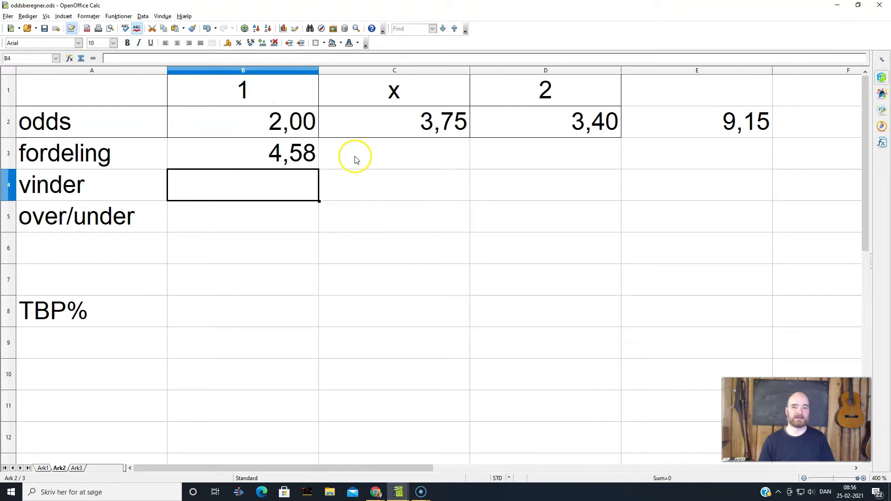
Step: Anchor the total as =$E2/B2 and fill it across C3:D3, giving 4,58, 2,44, 2,69
{"action": "left_click", "coordinate": [282, 148]}
{"action": "double_click", "coordinate": [281, 149]}
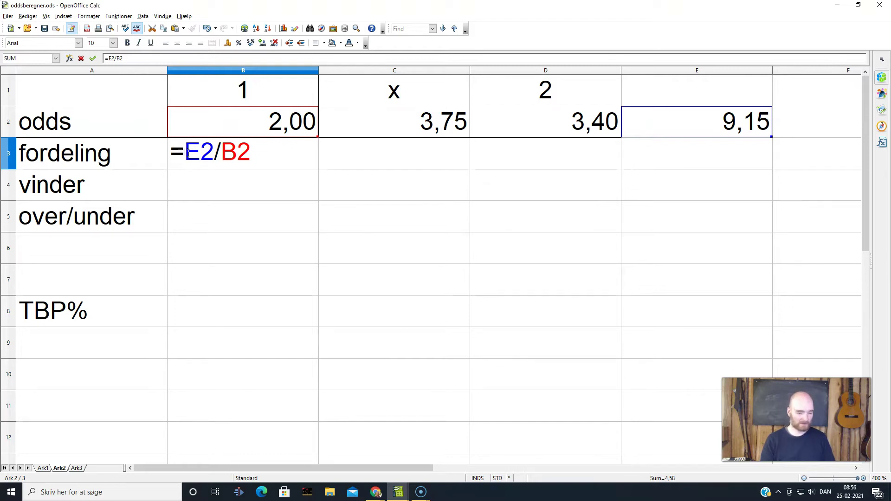
{"action": "type", "text": "$"}
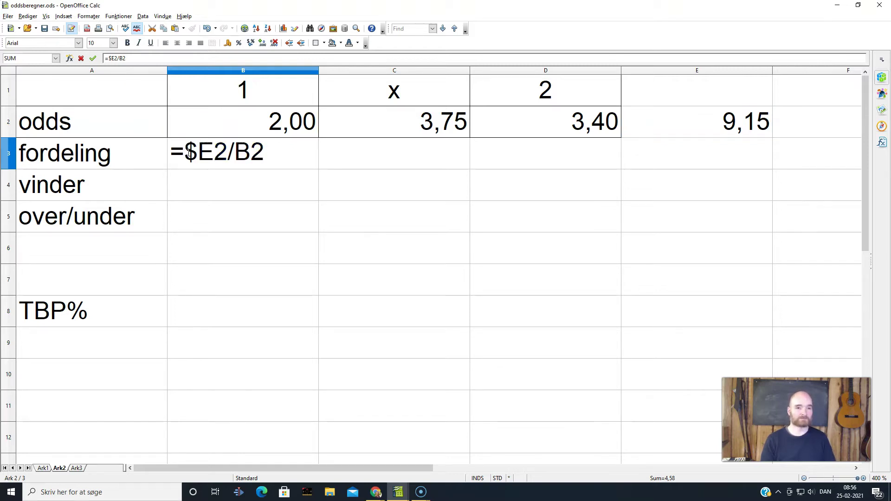
{"action": "key", "text": "Return"}
{"action": "left_click", "coordinate": [241, 144]}
{"action": "double_click", "coordinate": [241, 145]}
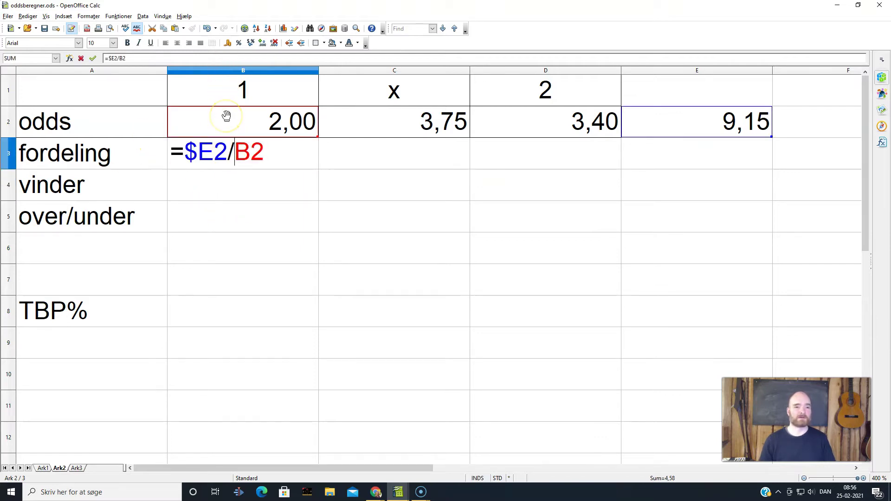
{"action": "key", "text": "Return"}
{"action": "left_click", "coordinate": [272, 144]}
{"action": "left_click_drag", "start_coordinate": [319, 170], "coordinate": [549, 169]}
{"action": "left_click", "coordinate": [560, 192]}
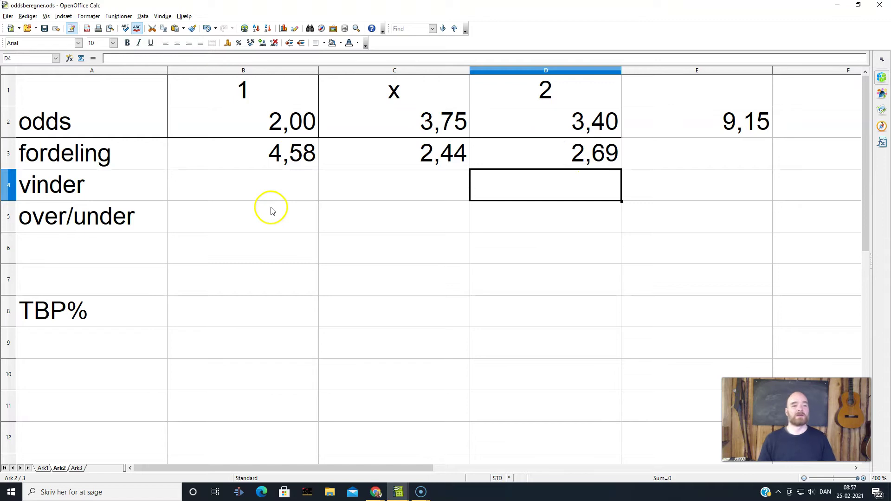
Step: Enter the winnings formula =(B2-1)*B3 in B4
{"action": "left_click", "coordinate": [270, 185]}
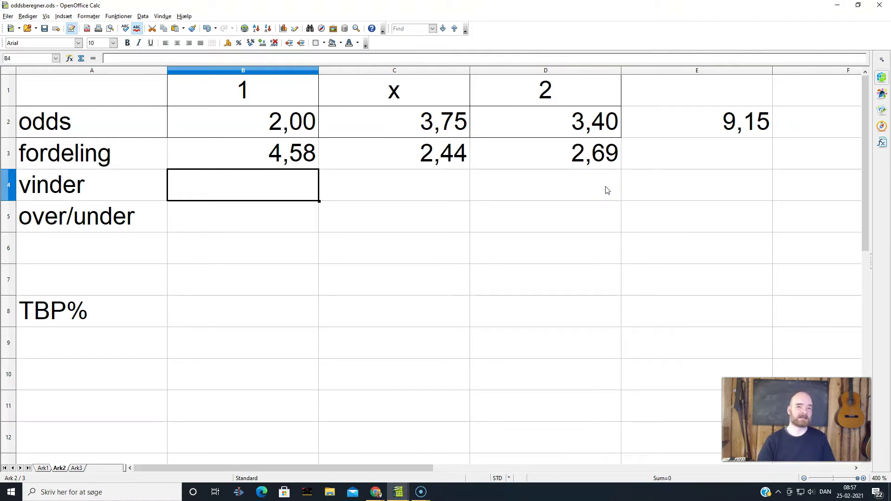
{"action": "type", "text": "=("}
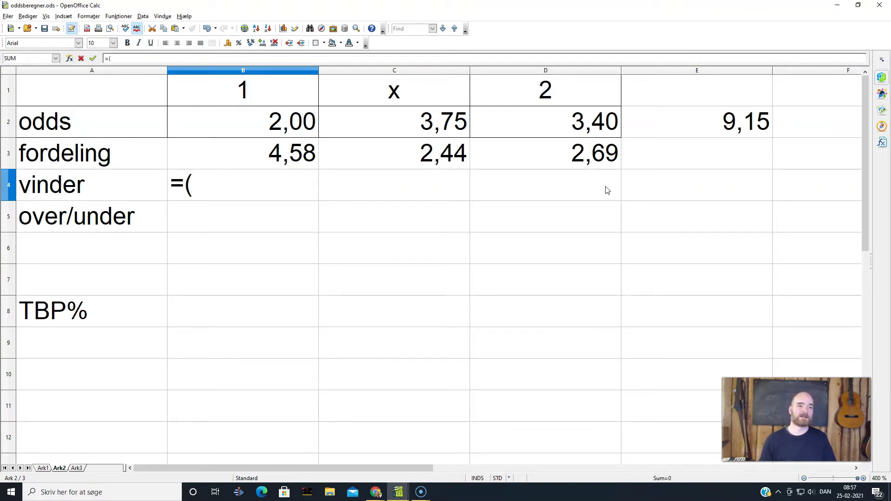
{"action": "left_click", "coordinate": [249, 120]}
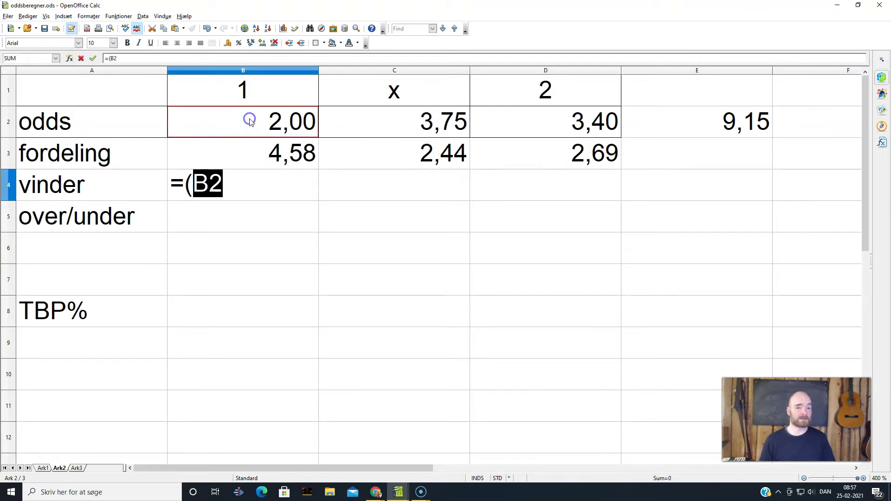
{"action": "type", "text": "-1"}
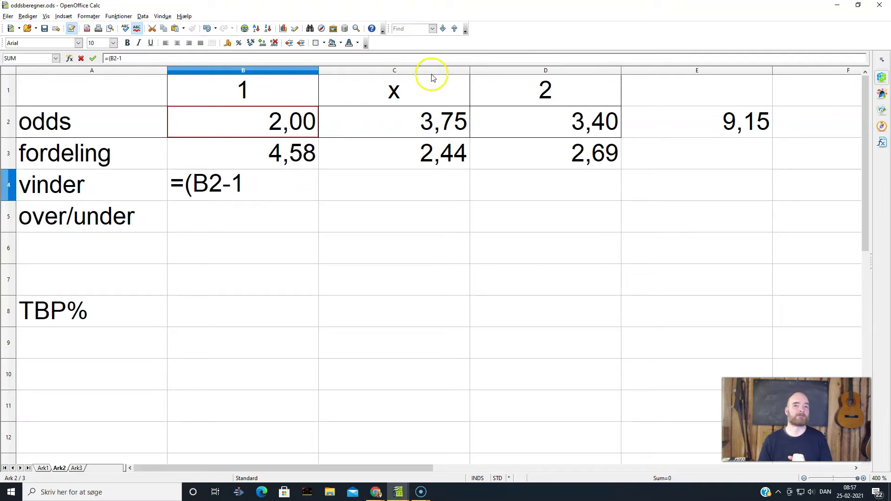
{"action": "type", "text": ")*"}
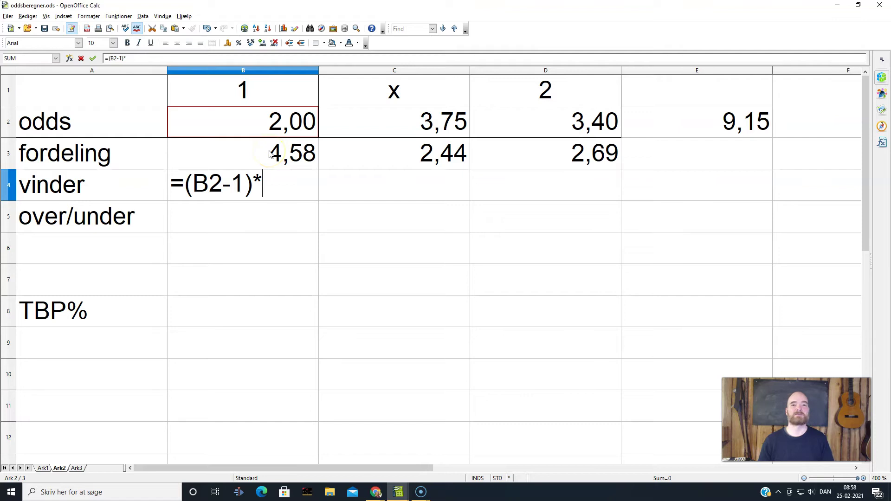
{"action": "left_click", "coordinate": [270, 153]}
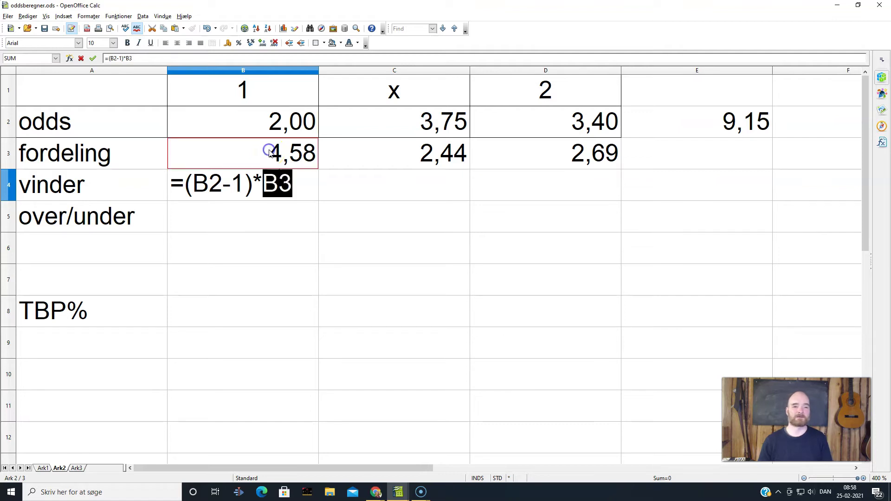
{"action": "key", "text": "Return"}
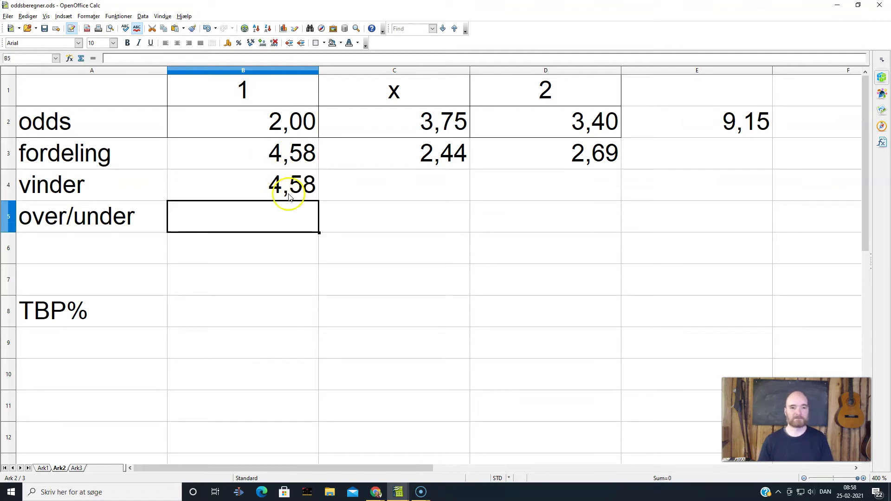
Step: Fill the B4 formula across C4:D4, giving 6,71 and 6,46, and check C4's formula
{"action": "left_click", "coordinate": [274, 186]}
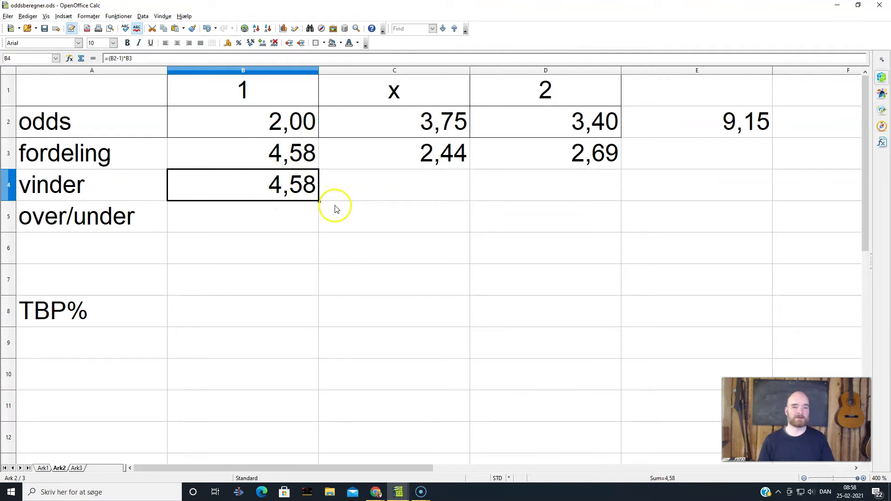
{"action": "left_click_drag", "start_coordinate": [337, 201], "coordinate": [574, 201]}
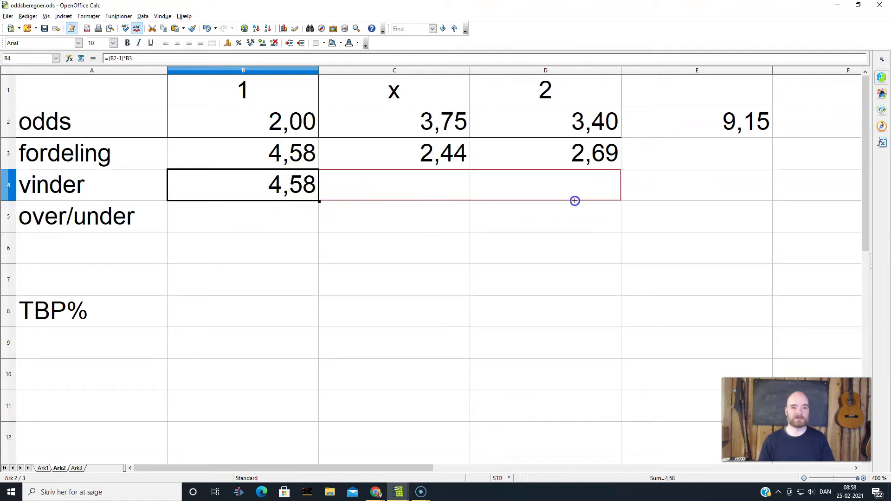
{"action": "double_click", "coordinate": [445, 191]}
{"action": "left_click", "coordinate": [401, 193]}
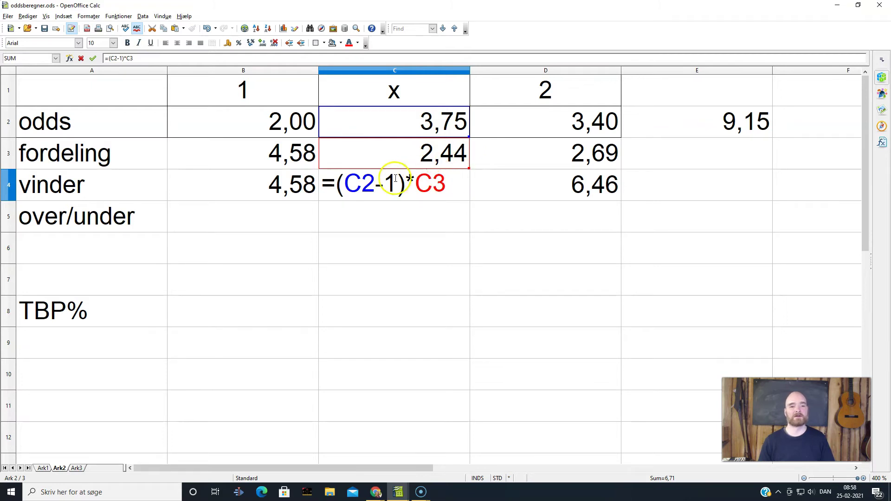
{"action": "key", "text": "Return"}
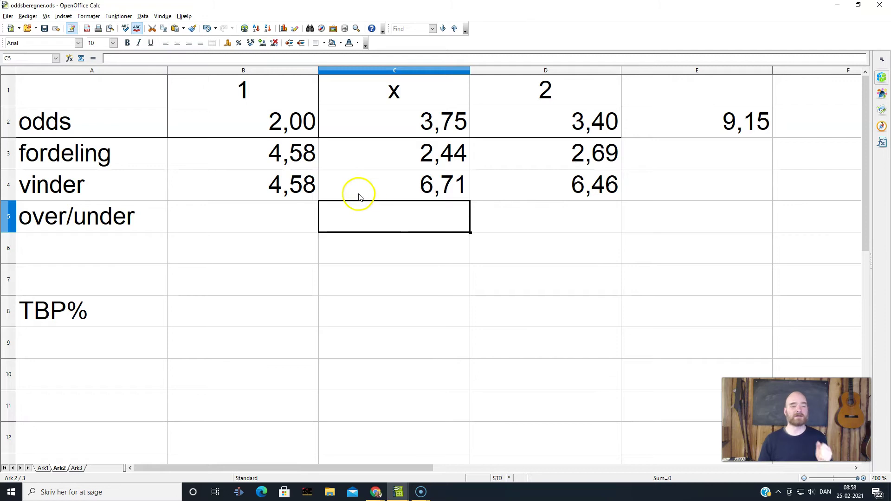
Step: Enter =B4-C3-D3 in B5 for the first outcome's over/under
{"action": "left_click", "coordinate": [250, 224]}
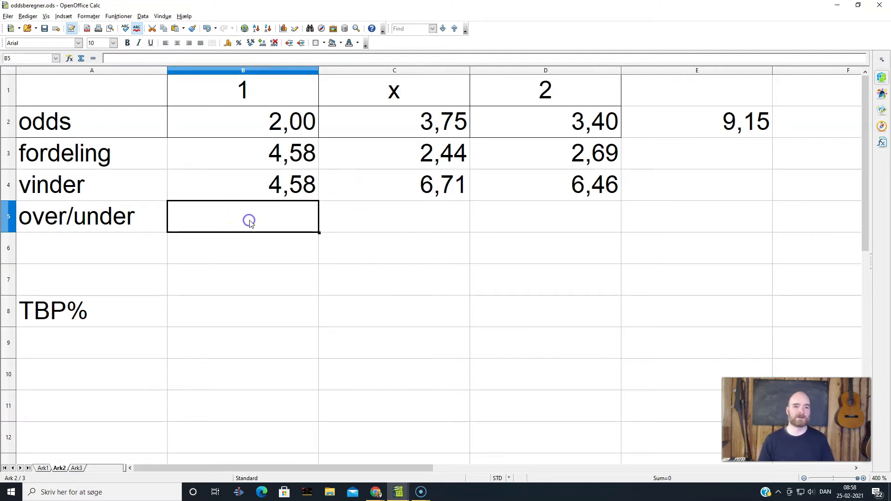
{"action": "type", "text": "="}
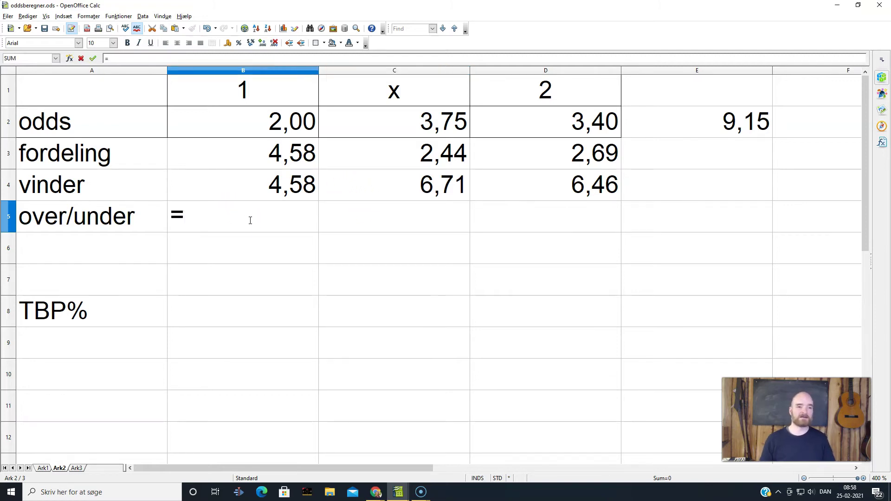
{"action": "left_click", "coordinate": [272, 184]}
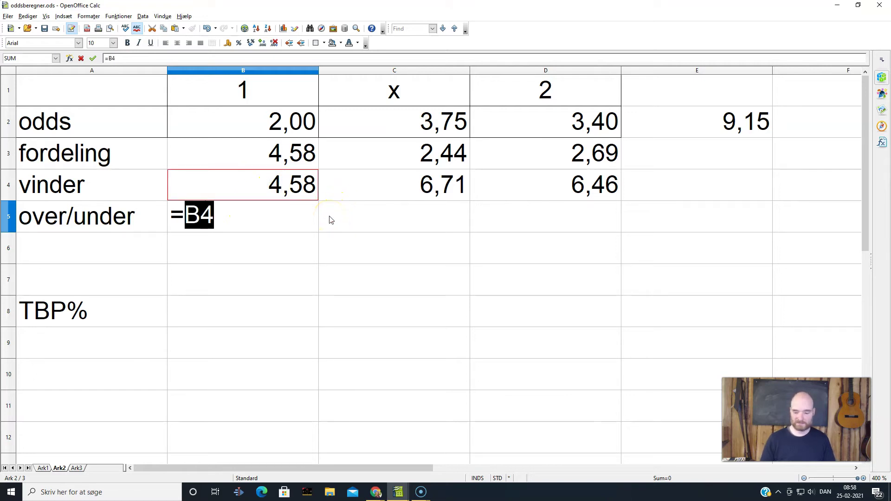
{"action": "type", "text": "-"}
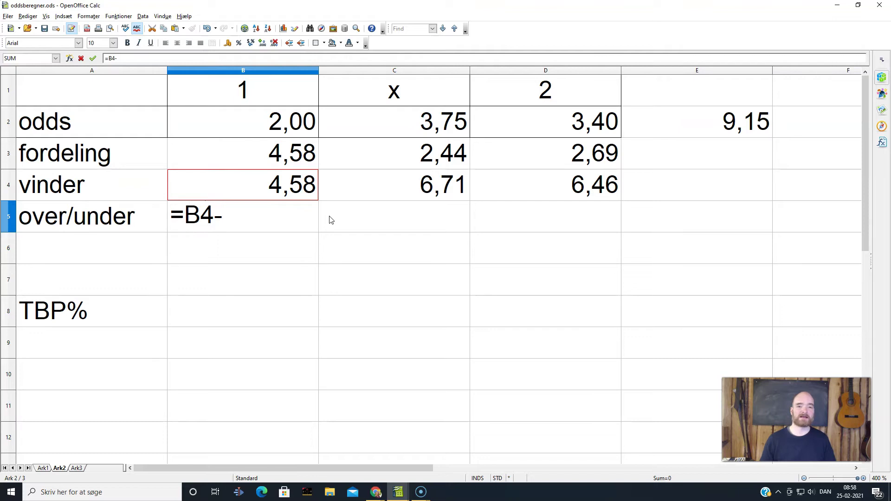
{"action": "left_click", "coordinate": [388, 151]}
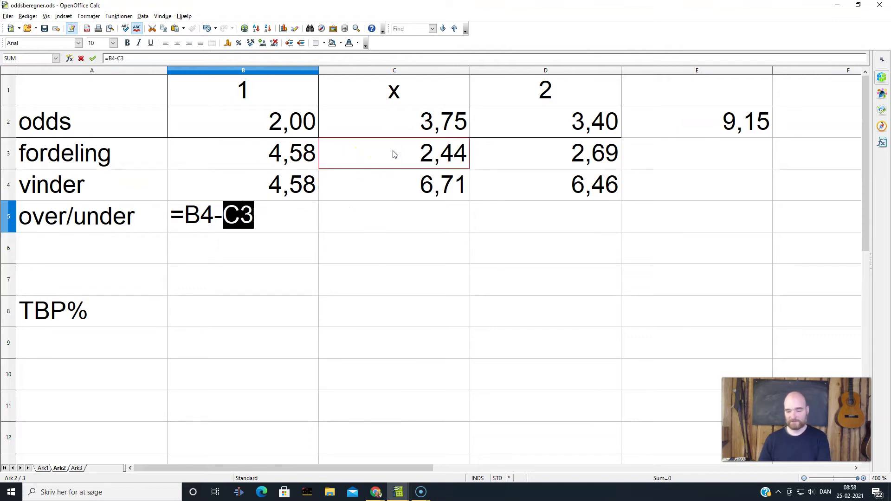
{"action": "type", "text": "-"}
{"action": "left_click", "coordinate": [553, 151]}
{"action": "type", "text": "-"}
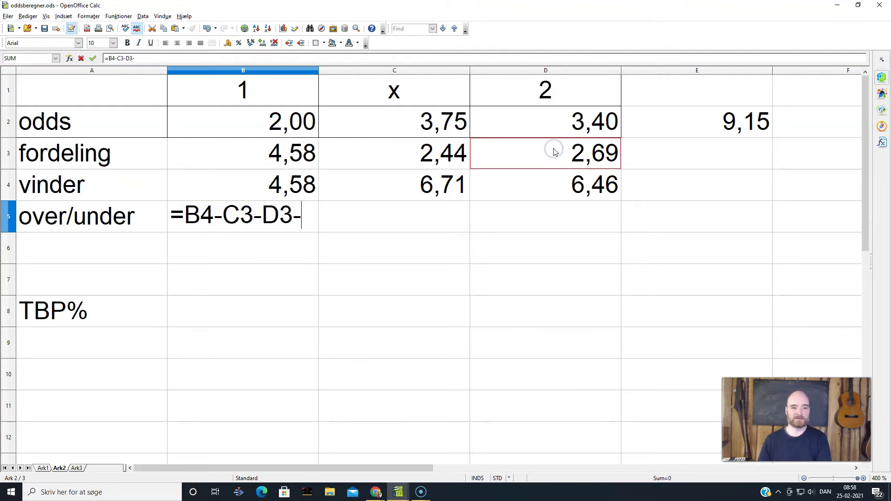
{"action": "key", "text": "Return"}
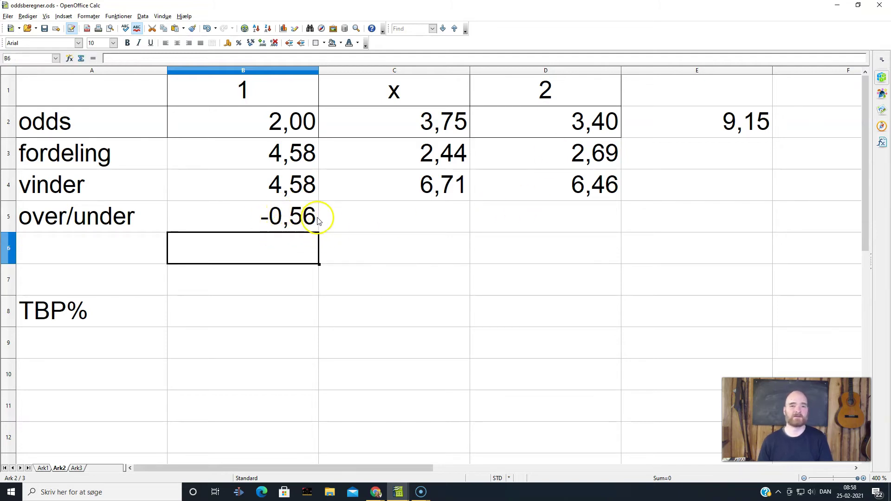
Step: Enter =C4-B3-D3 in C5 for the draw's over/under
{"action": "left_click", "coordinate": [396, 218]}
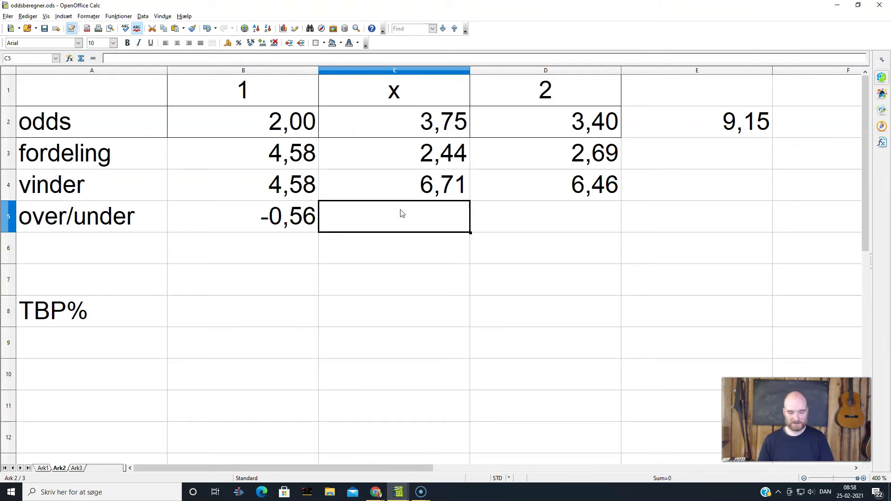
{"action": "type", "text": "="}
{"action": "left_click", "coordinate": [443, 191]}
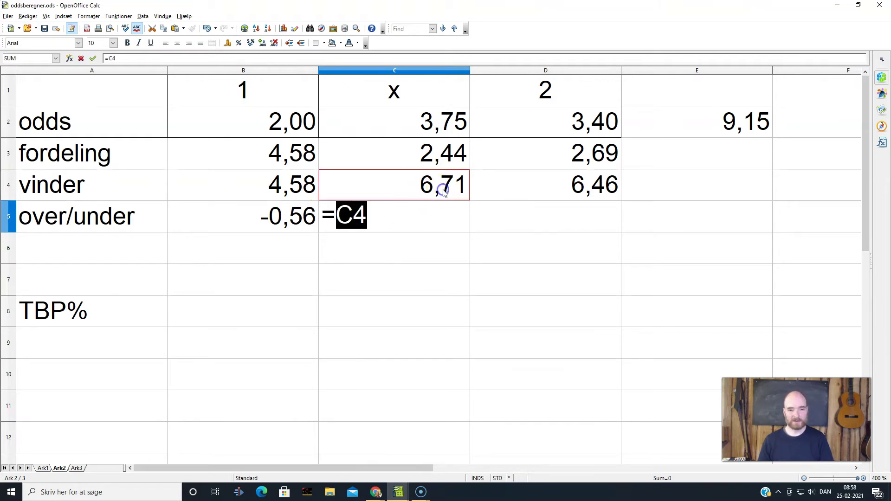
{"action": "type", "text": "-"}
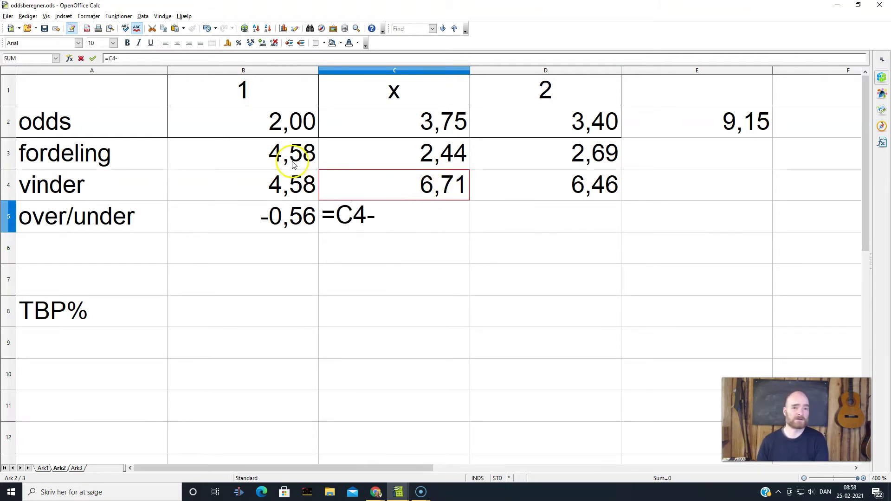
{"action": "left_click", "coordinate": [289, 157]}
{"action": "type", "text": "-"}
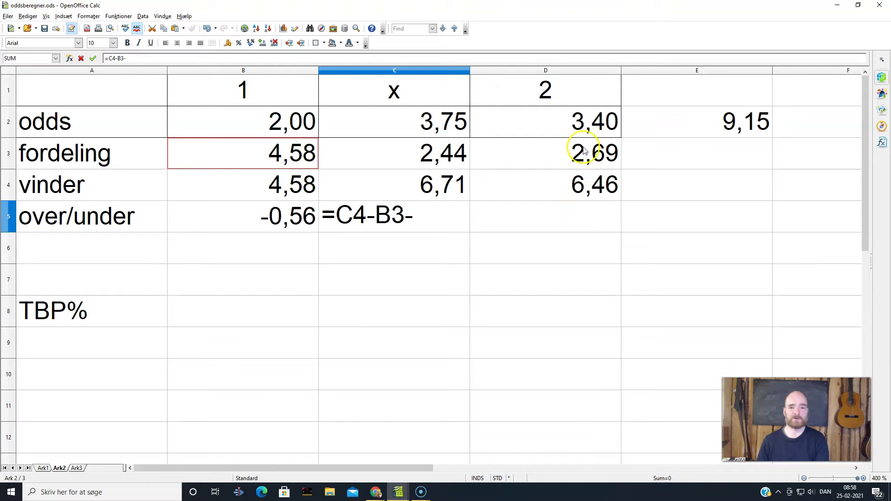
{"action": "left_click", "coordinate": [583, 148]}
{"action": "key", "text": "Return"}
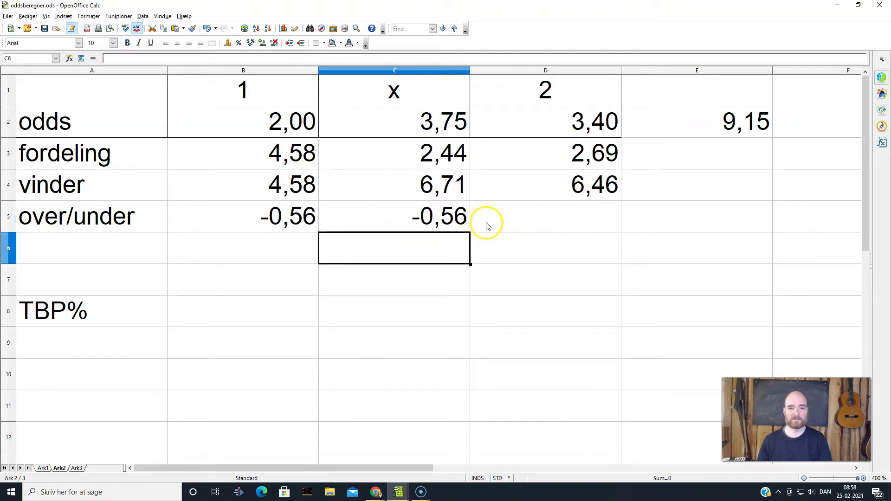
Step: Enter =D4-C3-B3 in D5, so all three show -0,56
{"action": "left_click", "coordinate": [553, 223]}
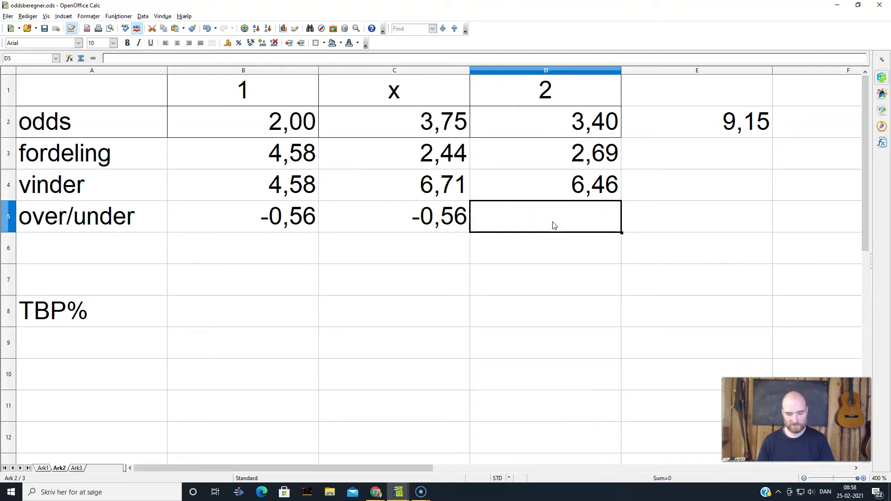
{"action": "type", "text": "="}
{"action": "left_click", "coordinate": [586, 187]}
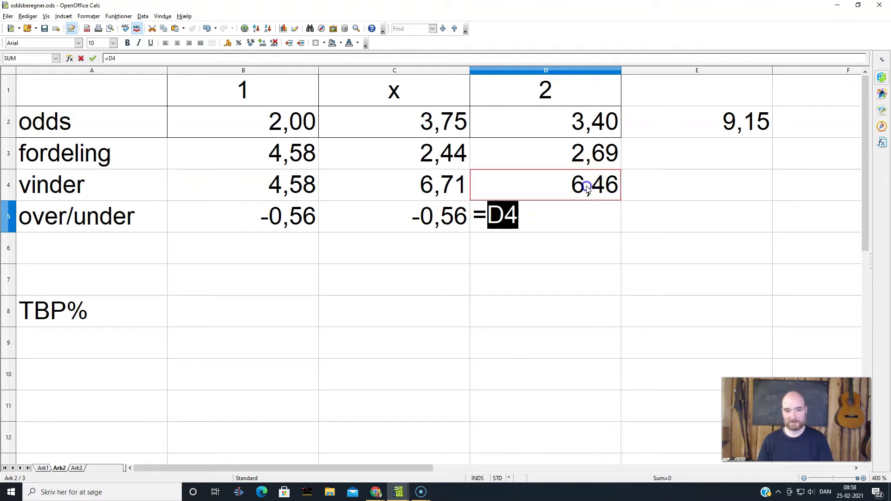
{"action": "type", "text": "-"}
{"action": "left_click", "coordinate": [391, 153]}
{"action": "type", "text": "-"}
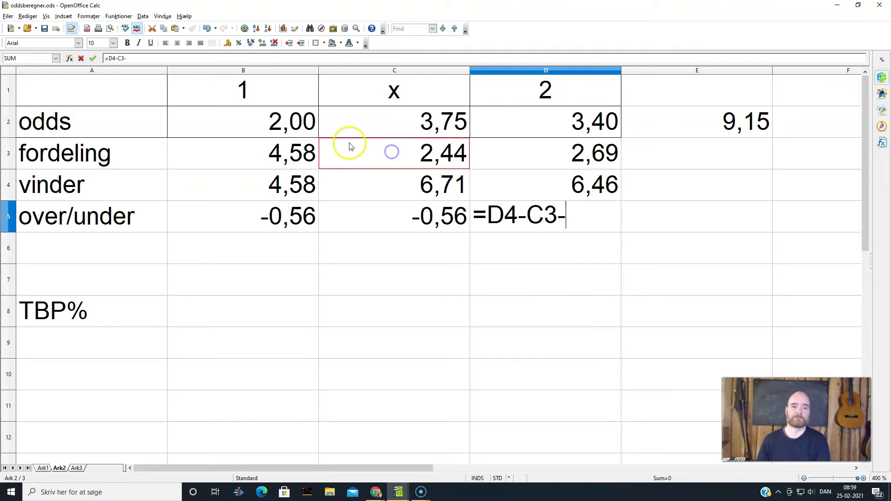
{"action": "left_click", "coordinate": [281, 154]}
{"action": "key", "text": "Return"}
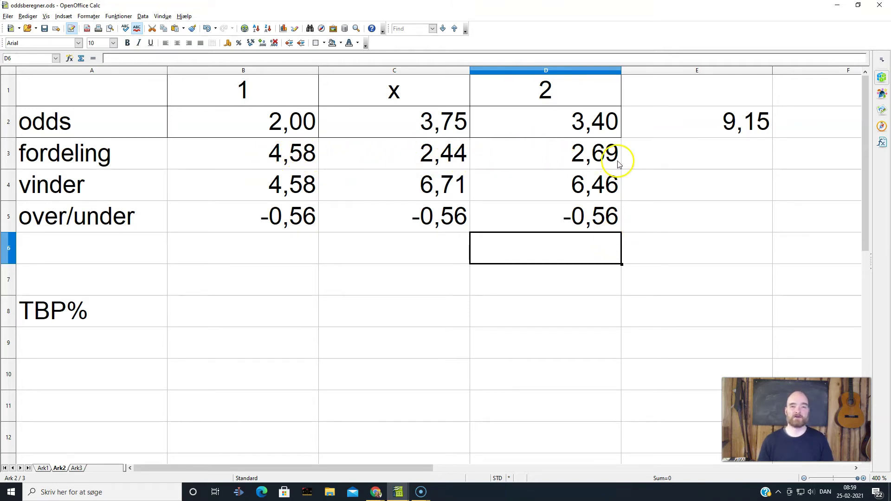
Step: Enter =B5/E2 in B8 and format it as a percentage
{"action": "left_click", "coordinate": [291, 319]}
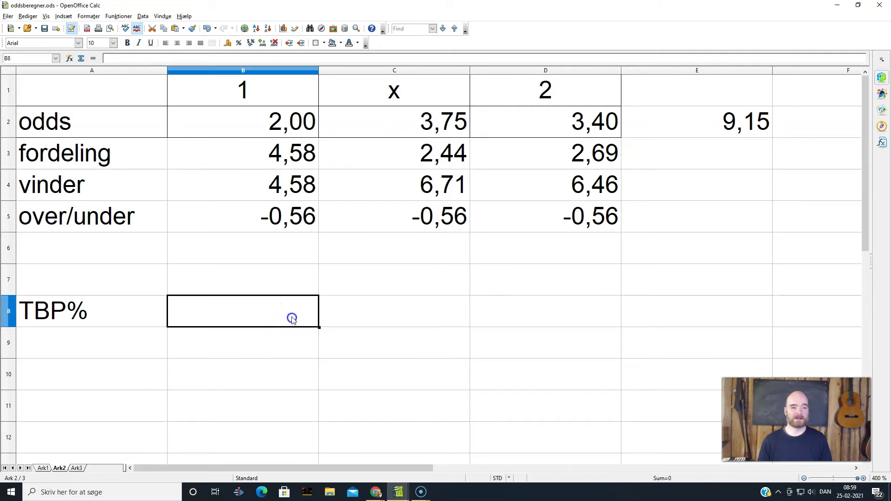
{"action": "type", "text": "="}
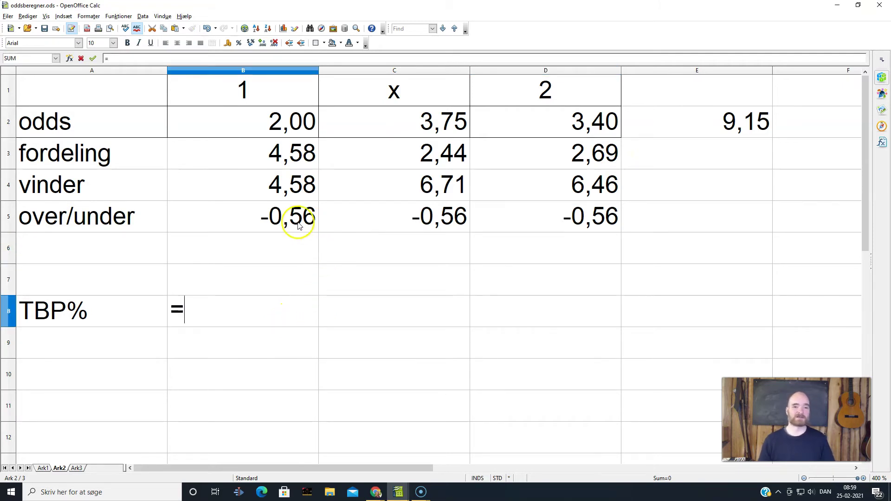
{"action": "left_click", "coordinate": [262, 224]}
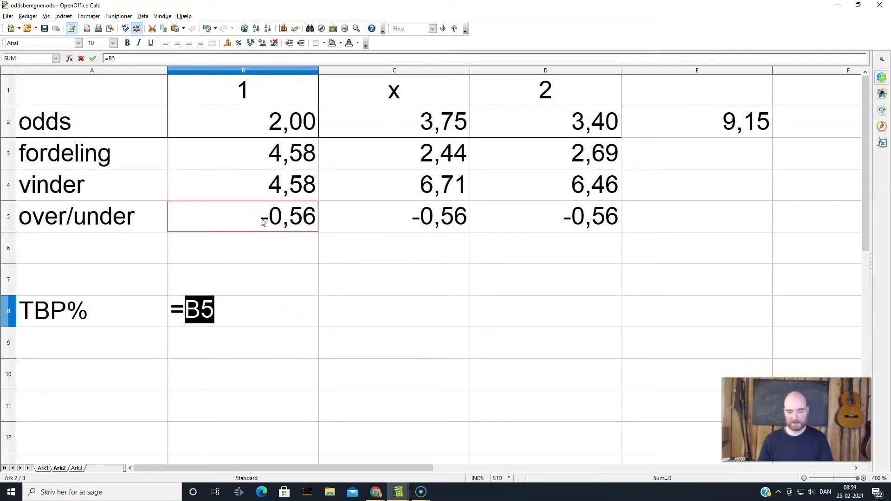
{"action": "type", "text": "/"}
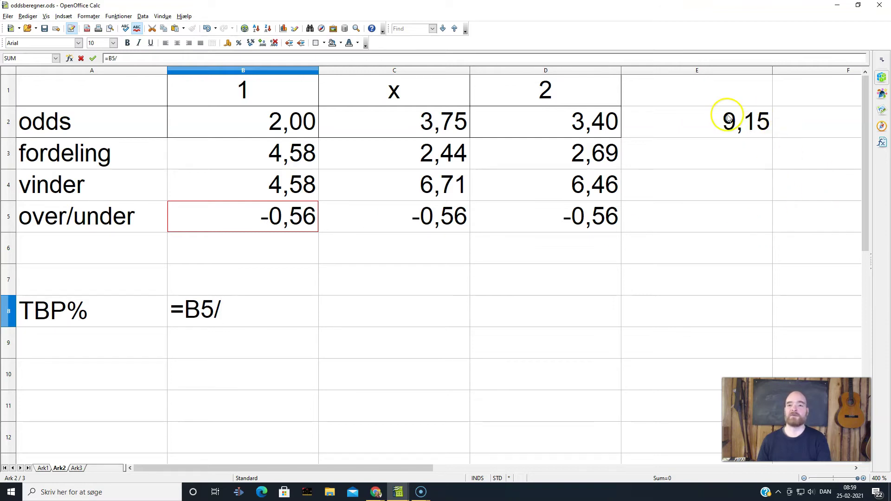
{"action": "left_click", "coordinate": [728, 119]}
{"action": "key", "text": "Return"}
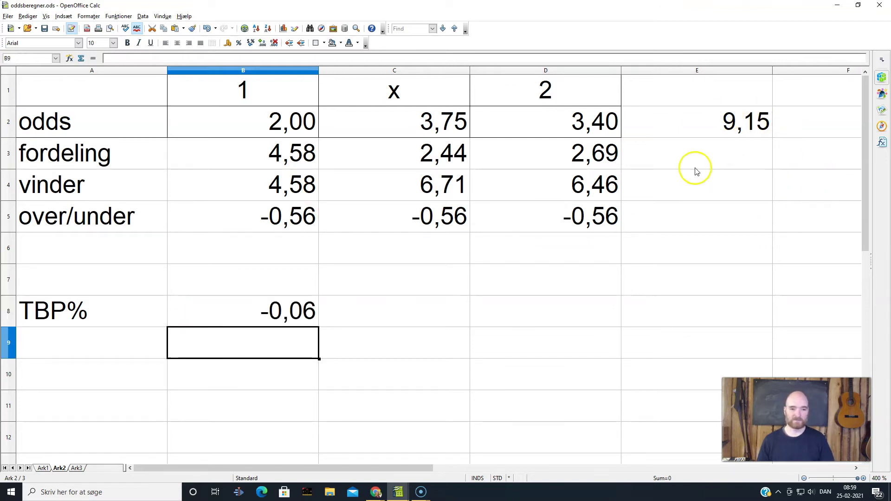
{"action": "left_click", "coordinate": [281, 314]}
{"action": "left_click", "coordinate": [284, 311]}
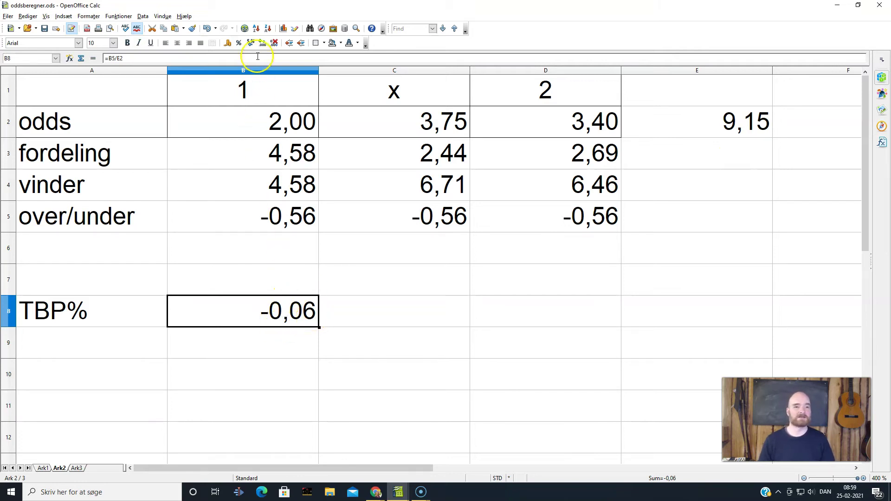
{"action": "left_click", "coordinate": [238, 44]}
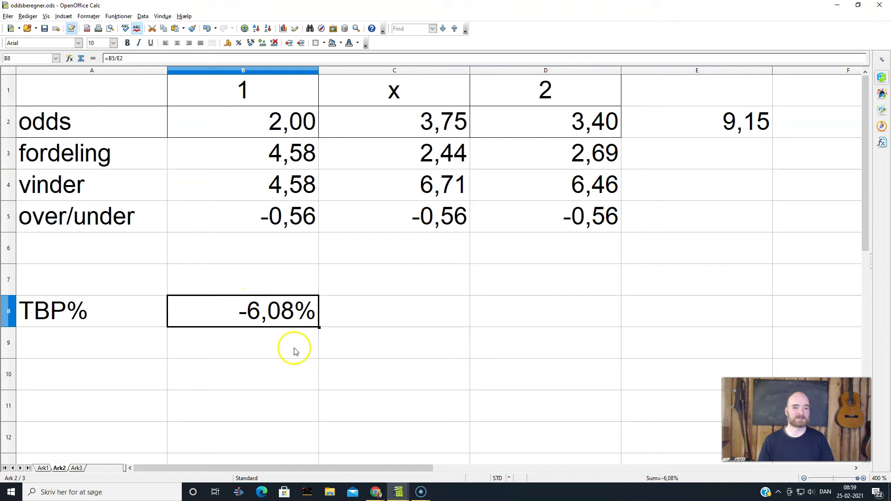
Step: Change B8 to =B5/$E2 and fill it across C8:D8, showing -6,08%
{"action": "double_click", "coordinate": [287, 316]}
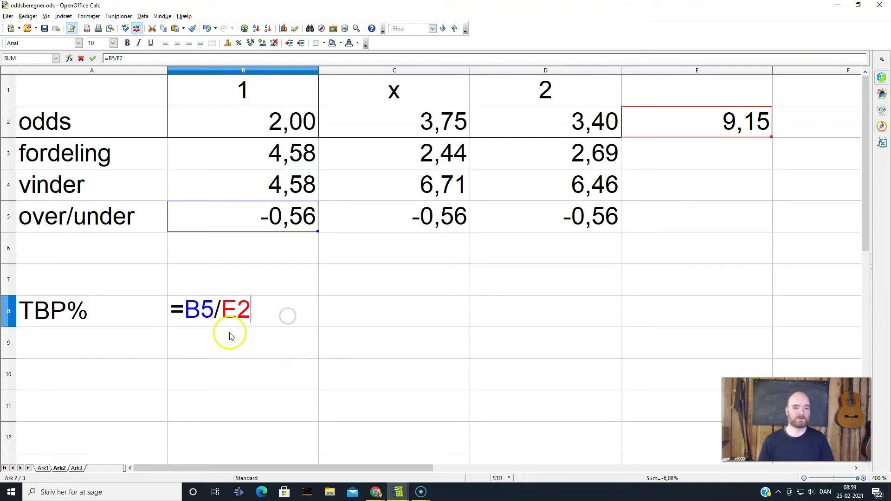
{"action": "left_click", "coordinate": [220, 313]}
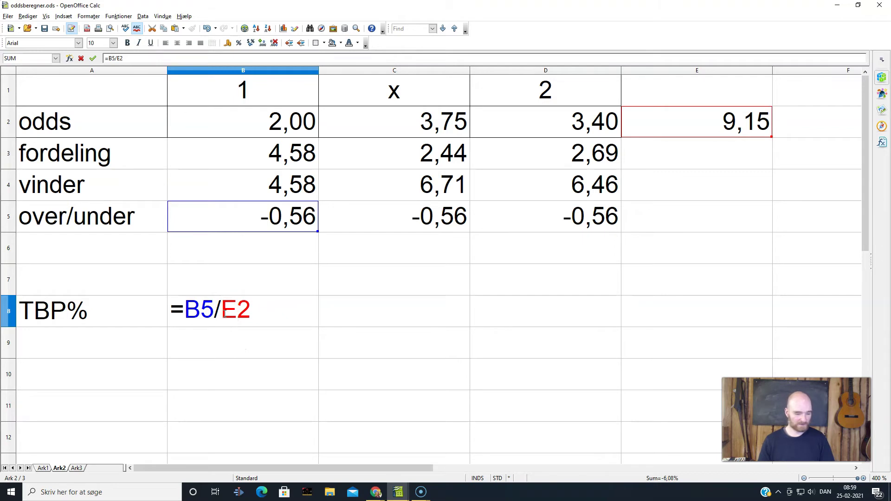
{"action": "type", "text": "$"}
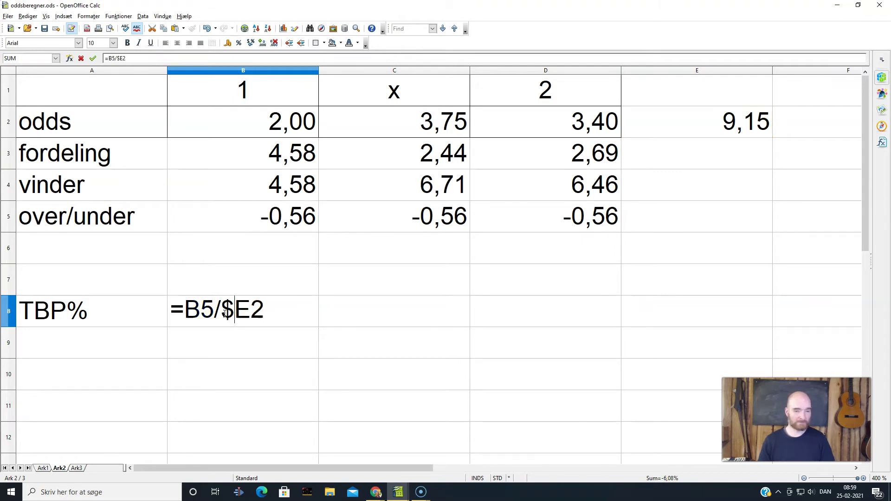
{"action": "key", "text": "Return"}
{"action": "left_click", "coordinate": [453, 370]}
{"action": "left_click", "coordinate": [261, 312]}
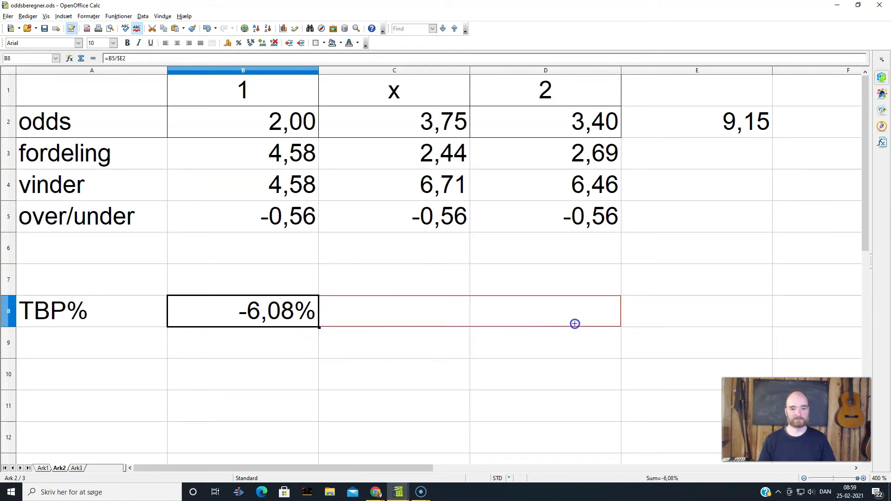
{"action": "left_click_drag", "start_coordinate": [319, 327], "coordinate": [576, 325]}
{"action": "left_click", "coordinate": [583, 360]}
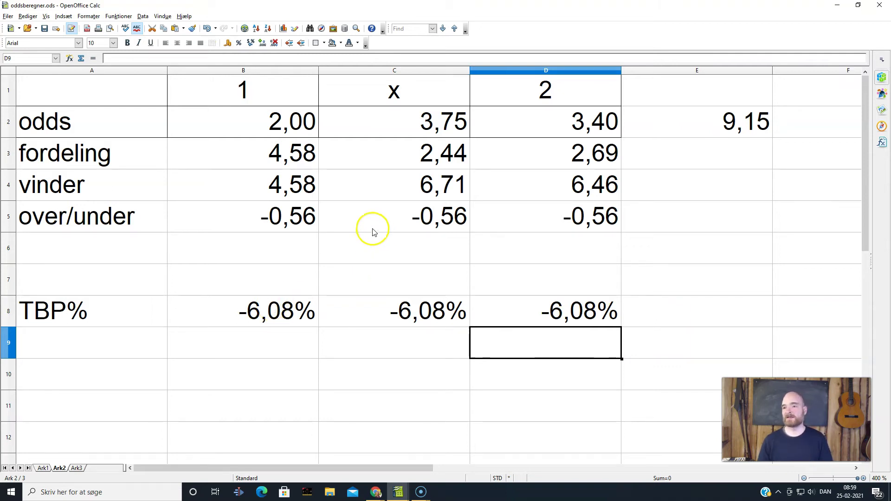
Step: Enter odds 1,95, 3,4 and 4 in B2, C2 and D2
{"action": "left_click", "coordinate": [289, 130]}
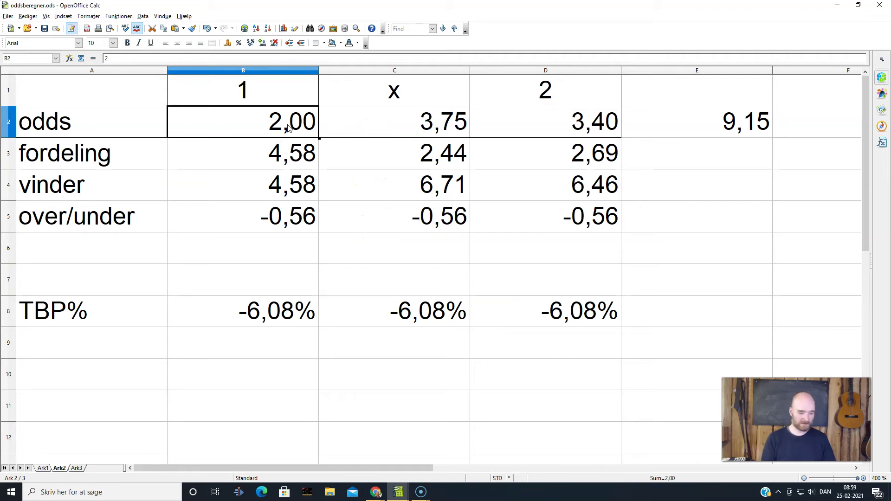
{"action": "type", "text": "1,"}
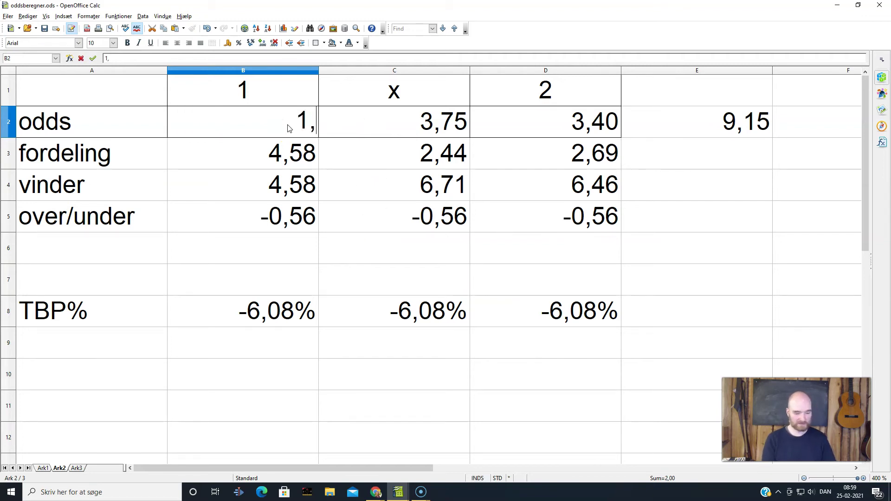
{"action": "type", "text": "95"}
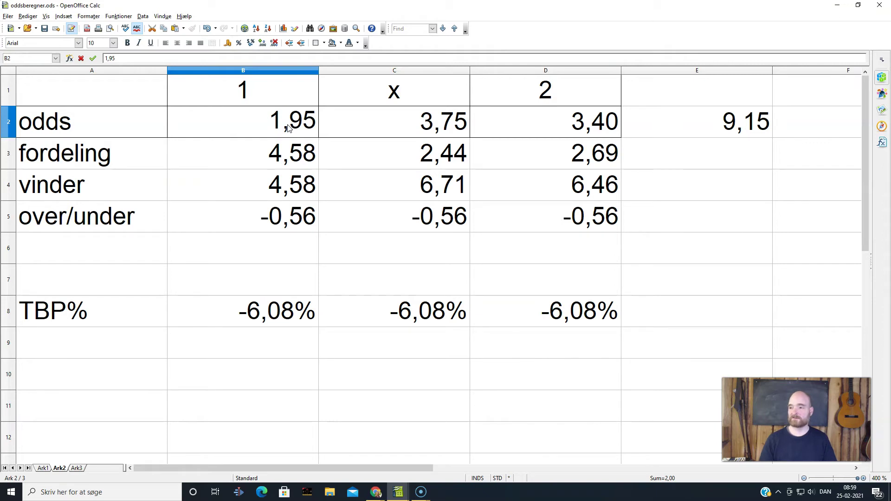
{"action": "key", "text": "Tab"}
{"action": "type", "text": "3"}
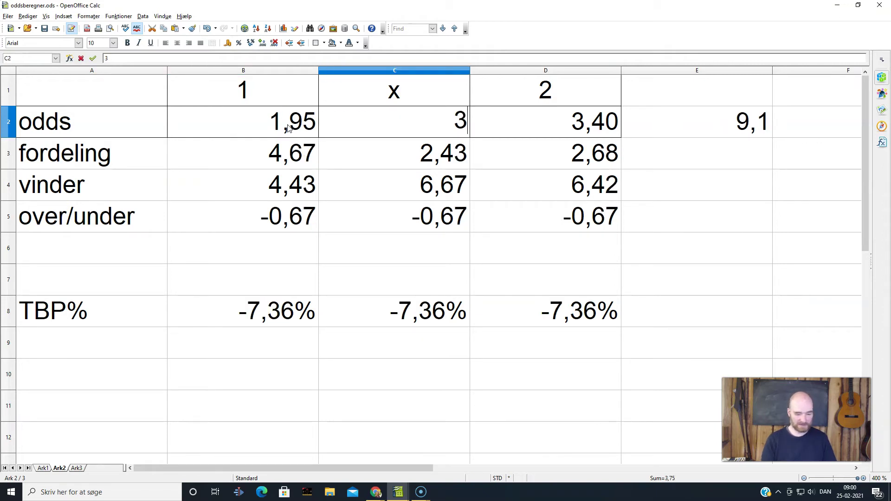
{"action": "type", "text": ",4"}
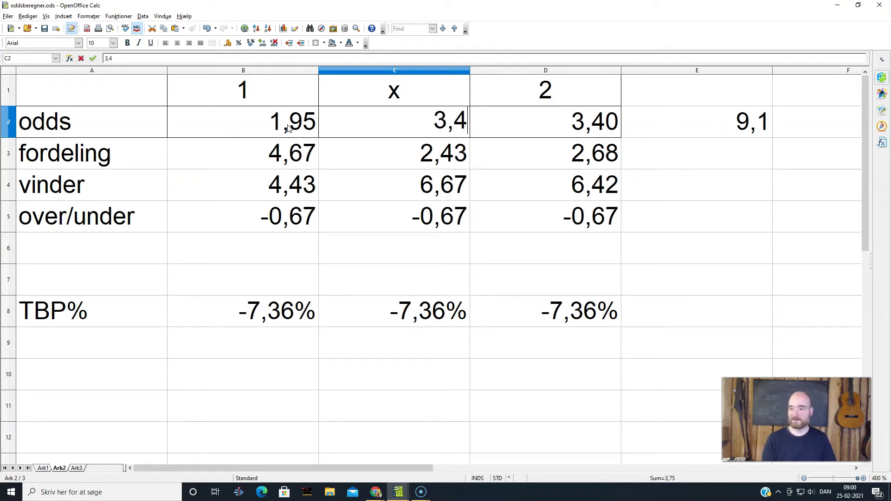
{"action": "key", "text": "Tab"}
{"action": "type", "text": "4"}
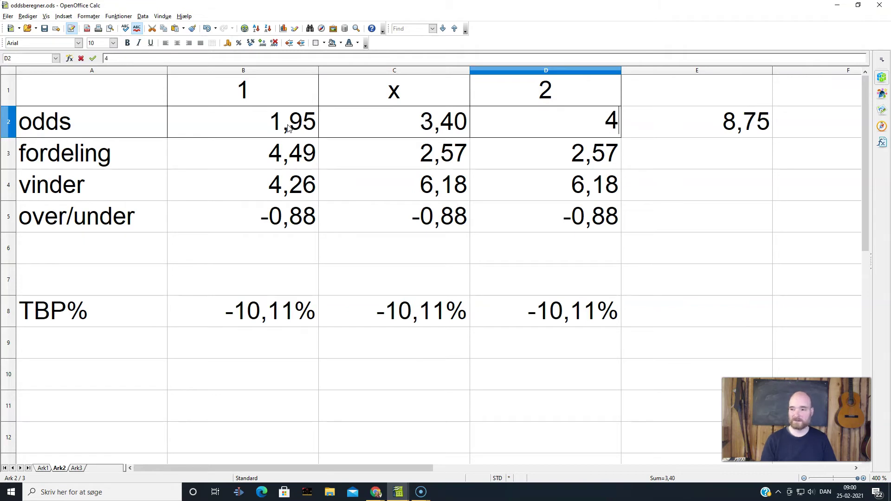
{"action": "key", "text": "Return"}
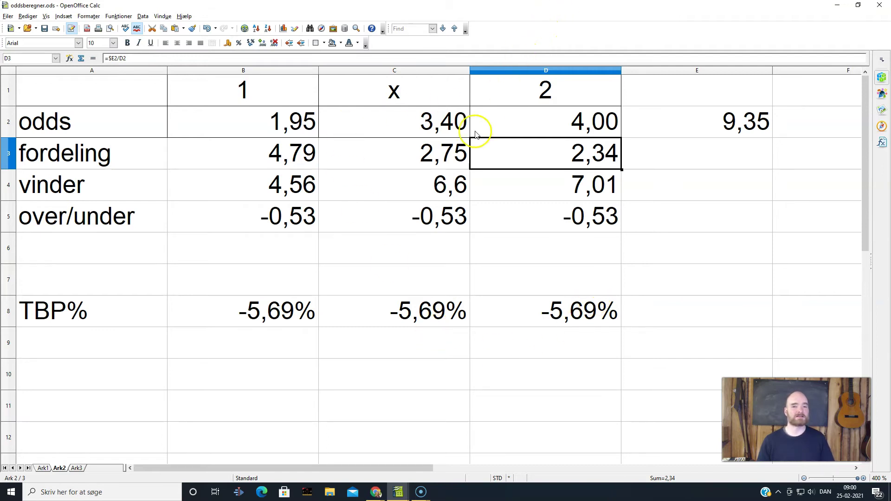
{"action": "left_click_drag", "start_coordinate": [366, 116], "coordinate": [565, 117]}
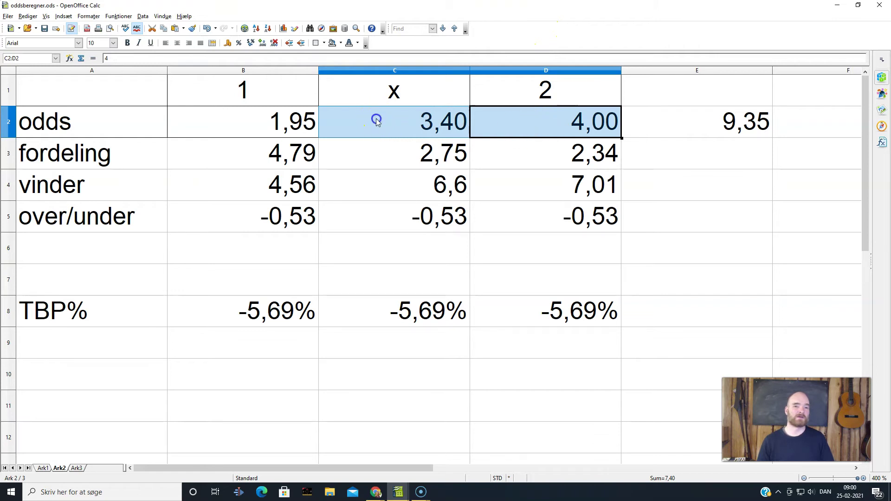
{"action": "left_click", "coordinate": [391, 120]}
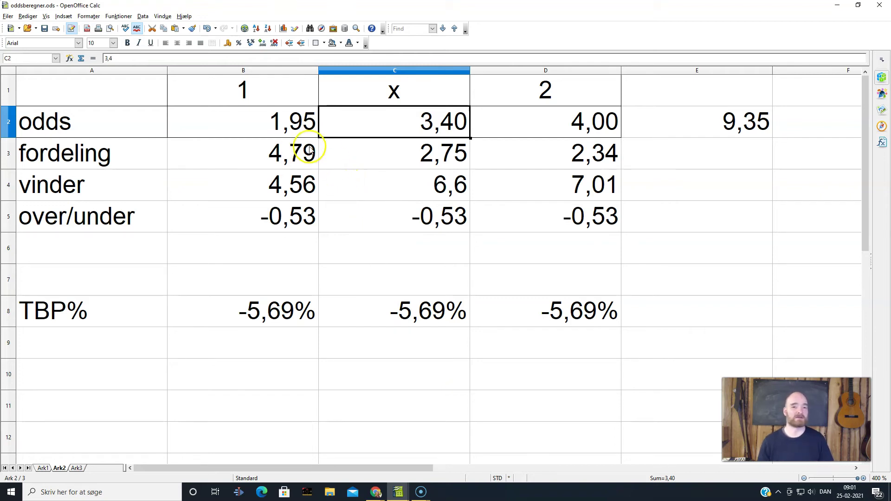
Step: Change the first odds in B2 to 2,05 and the third odds in D2 to 4,3
{"action": "left_click", "coordinate": [294, 126]}
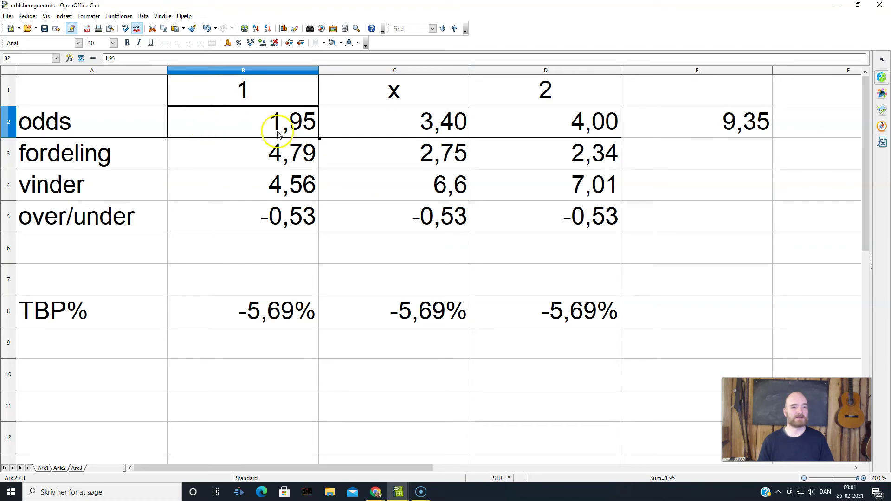
{"action": "type", "text": "2,05"}
{"action": "key", "text": "Return"}
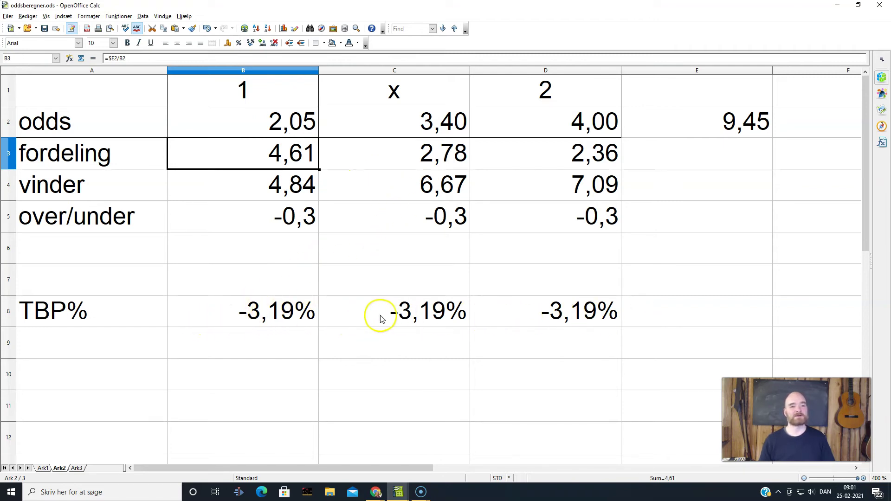
{"action": "left_click", "coordinate": [608, 122]}
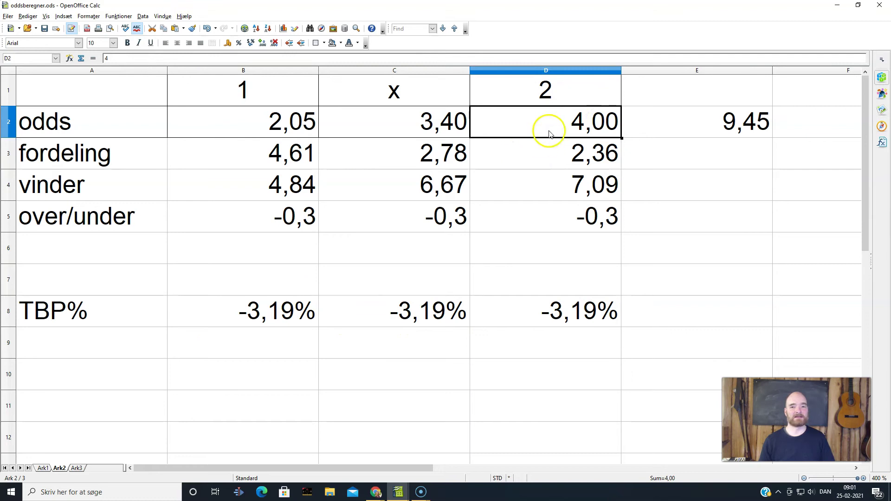
{"action": "double_click", "coordinate": [599, 126]}
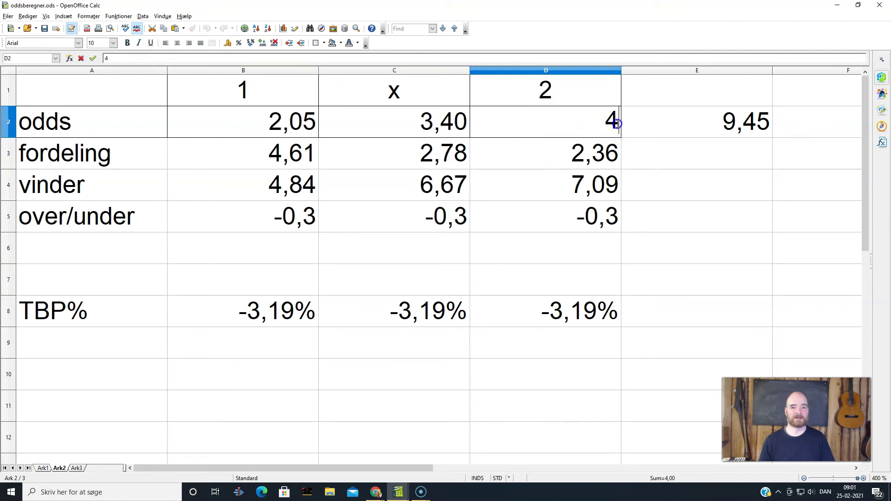
{"action": "type", "text": ","}
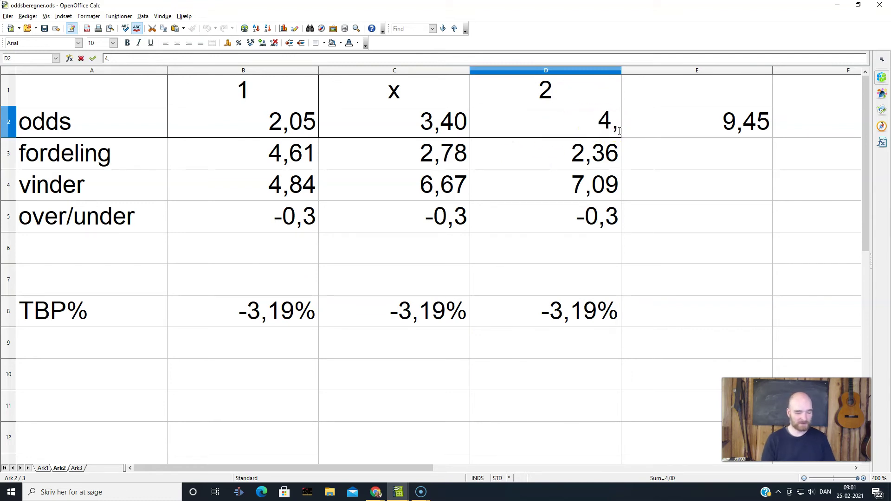
{"action": "type", "text": "30"}
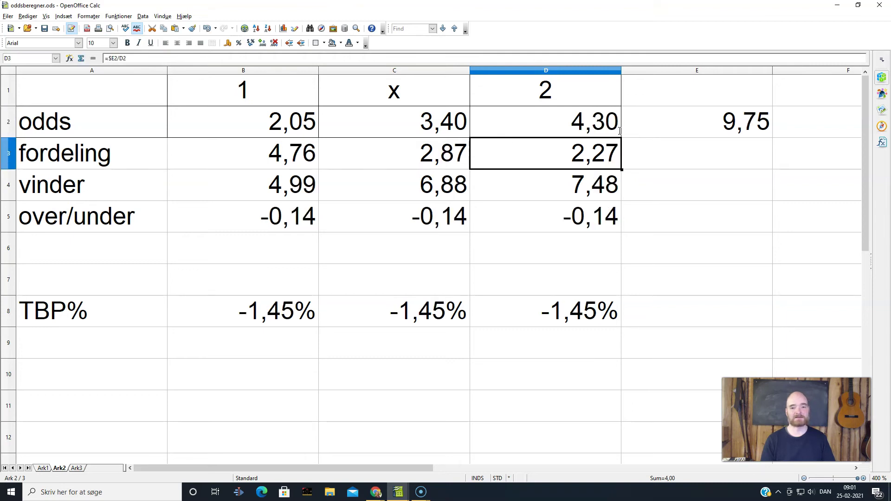
Step: Set the draw odds in C2 to 3,50 and the first odds to 2,15, making TBP% 1,66%
{"action": "left_click", "coordinate": [404, 119]}
{"action": "left_click", "coordinate": [196, 58]}
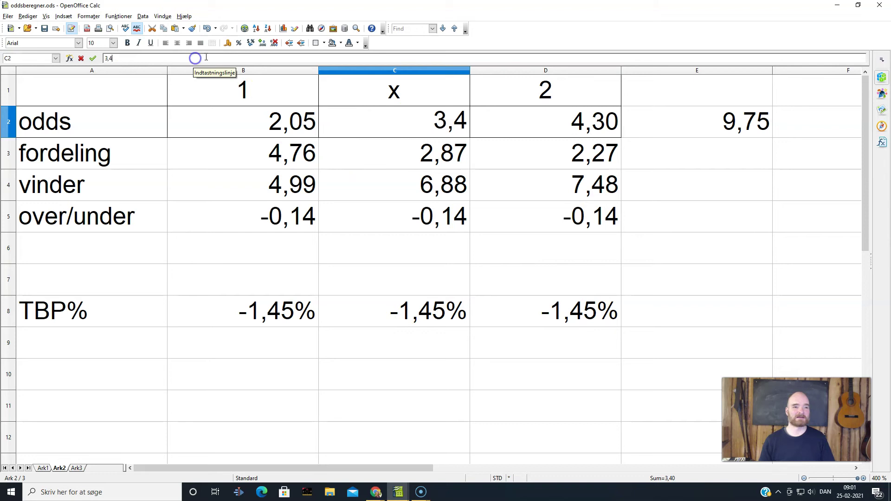
{"action": "key", "text": "BackSpace"}
{"action": "type", "text": "5"}
{"action": "key", "text": "Return"}
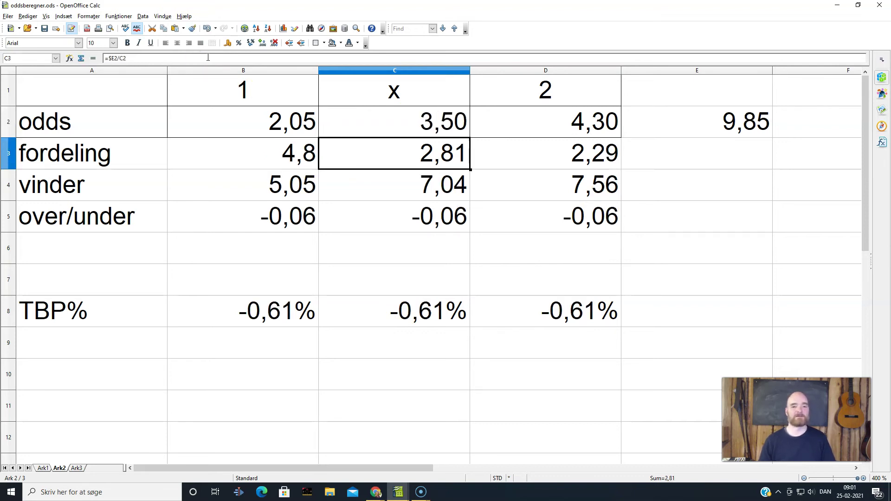
{"action": "left_click", "coordinate": [249, 120]}
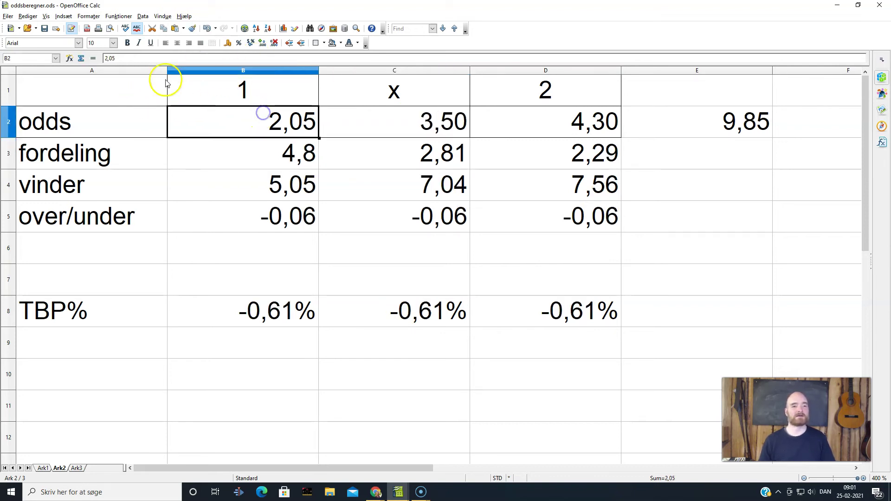
{"action": "left_click", "coordinate": [128, 57]}
{"action": "key", "text": "BackSpace"}
{"action": "key", "text": "BackSpace"}
{"action": "type", "text": "1"}
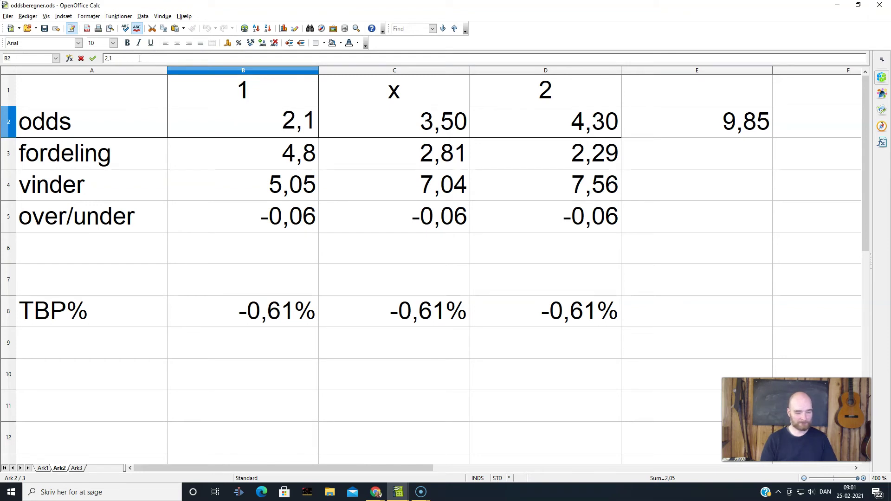
{"action": "type", "text": "5"}
{"action": "key", "text": "Return"}
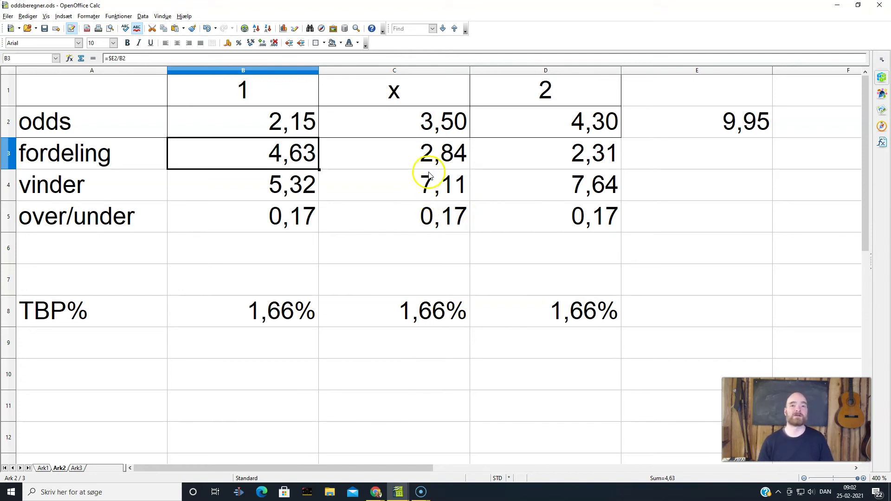
{"action": "left_click", "coordinate": [300, 371]}
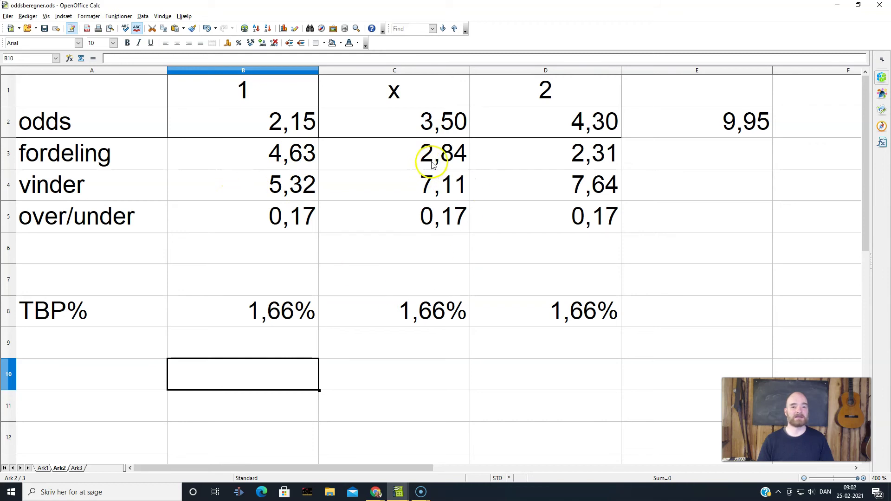
Step: Enter 100 as the base stake in C10, then start a formula with = in B10
{"action": "left_click", "coordinate": [435, 371]}
{"action": "type", "text": "1"}
{"action": "key", "text": "Return"}
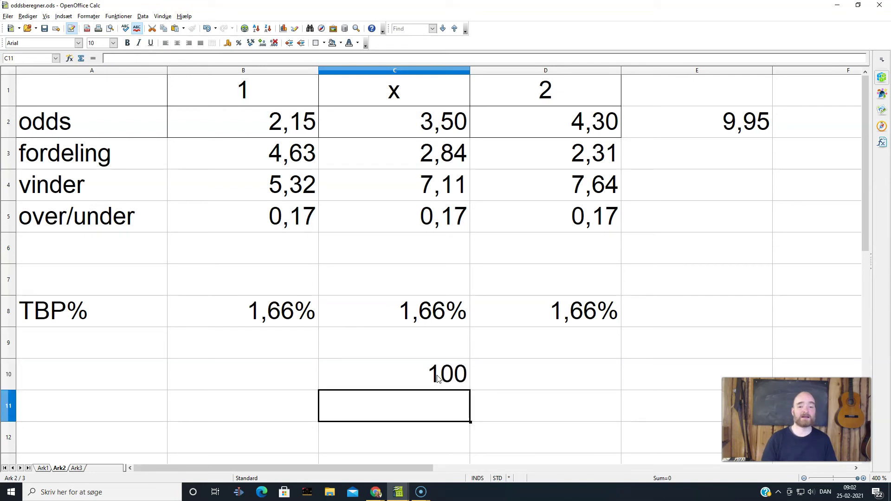
{"action": "left_click", "coordinate": [437, 378]}
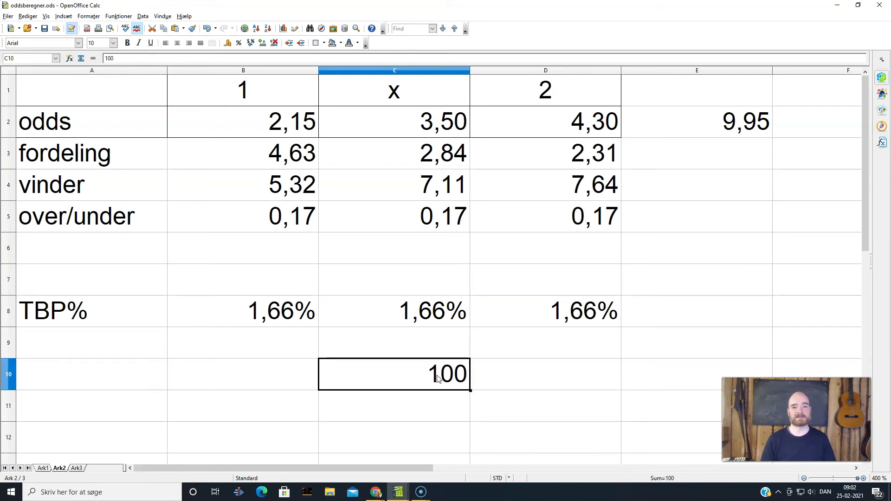
{"action": "key", "text": "Right"}
{"action": "key", "text": "Left"}
{"action": "key", "text": "Left"}
{"action": "key", "text": "Left"}
{"action": "key", "text": "Right"}
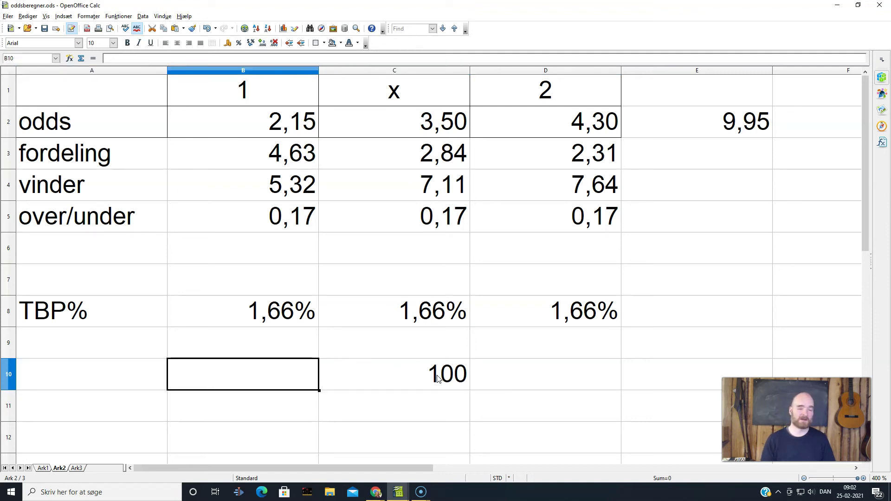
{"action": "type", "text": "="}
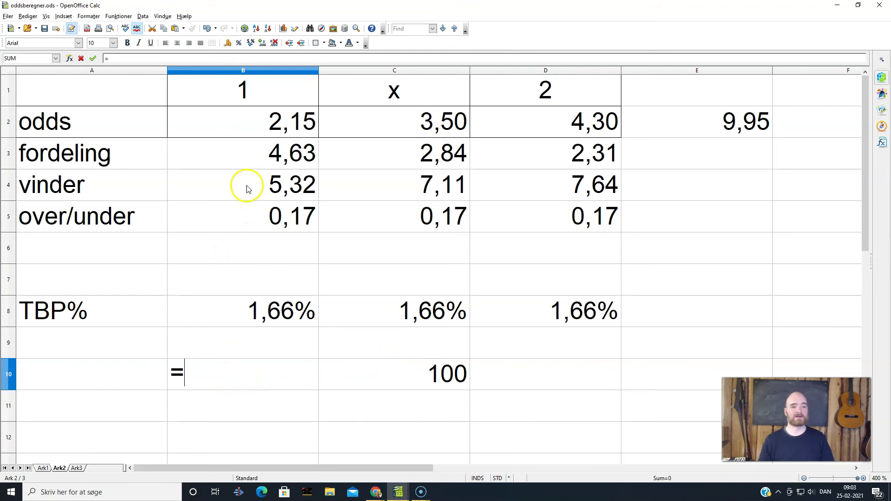
Step: Complete B10 as =B3/C3*C10, giving a scaled stake of 162,79
{"action": "left_click", "coordinate": [273, 162]}
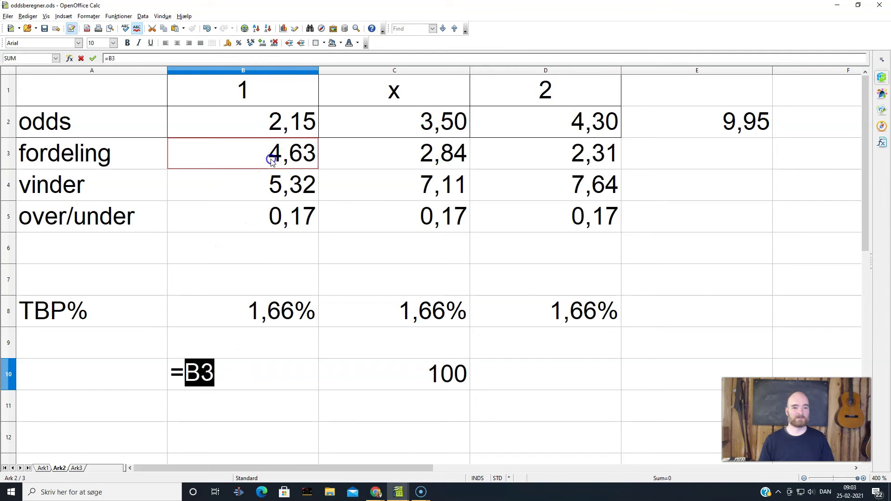
{"action": "type", "text": "7"}
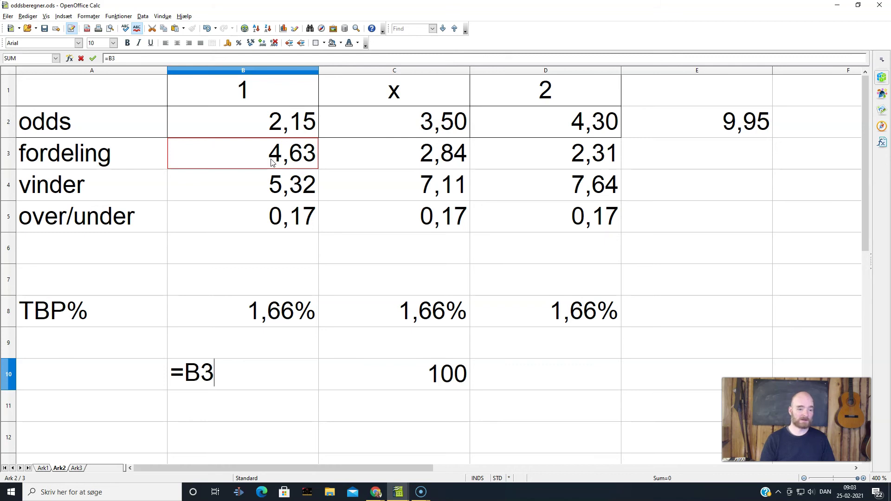
{"action": "left_click", "coordinate": [428, 159]}
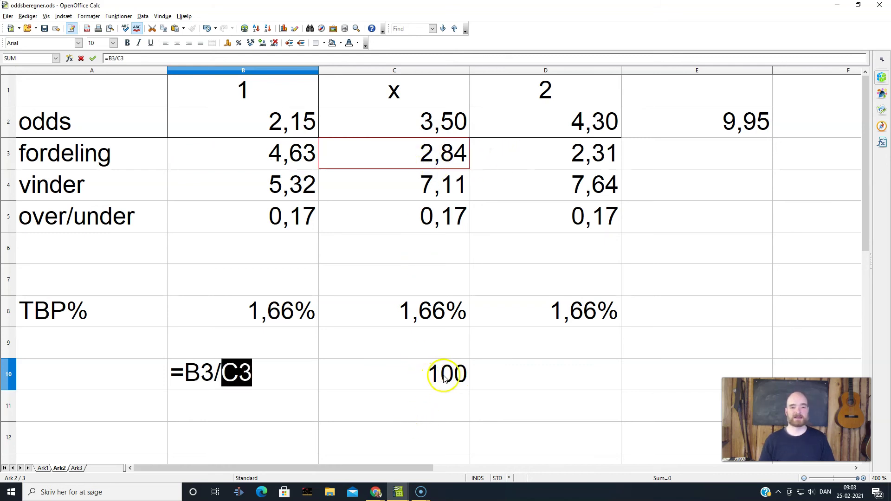
{"action": "left_click", "coordinate": [269, 369]}
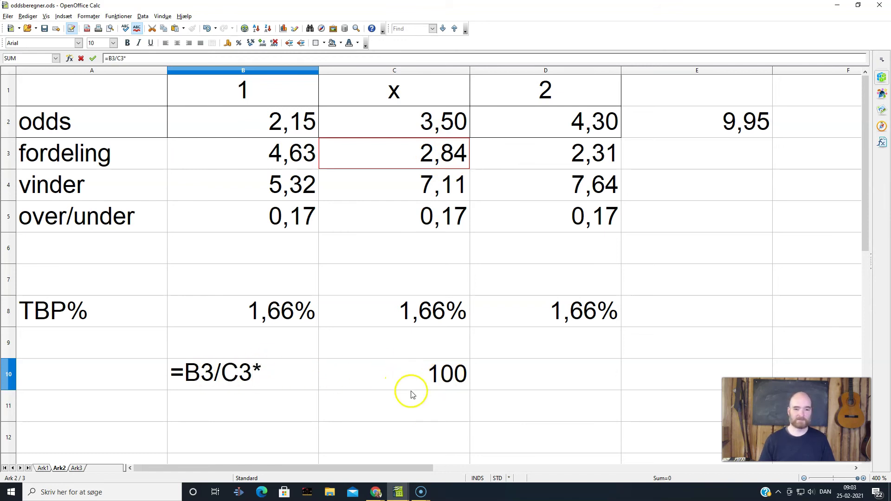
{"action": "left_click", "coordinate": [418, 376]}
{"action": "key", "text": "Return"}
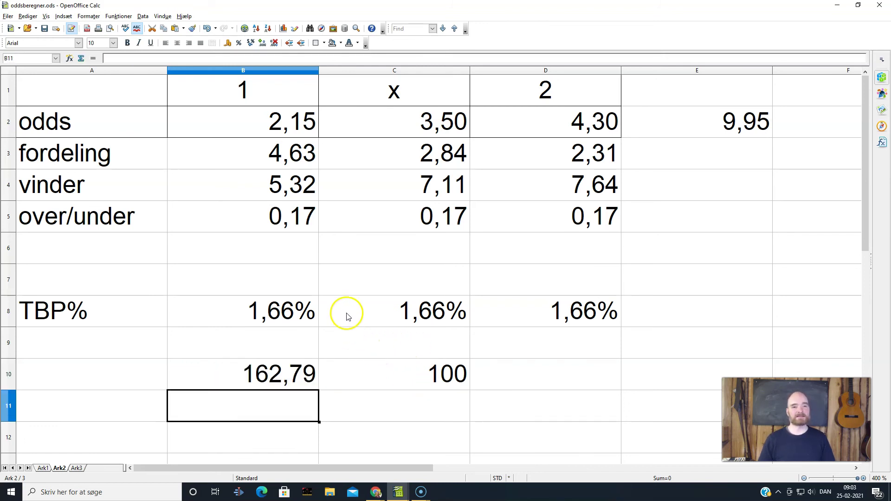
{"action": "left_click", "coordinate": [408, 377]}
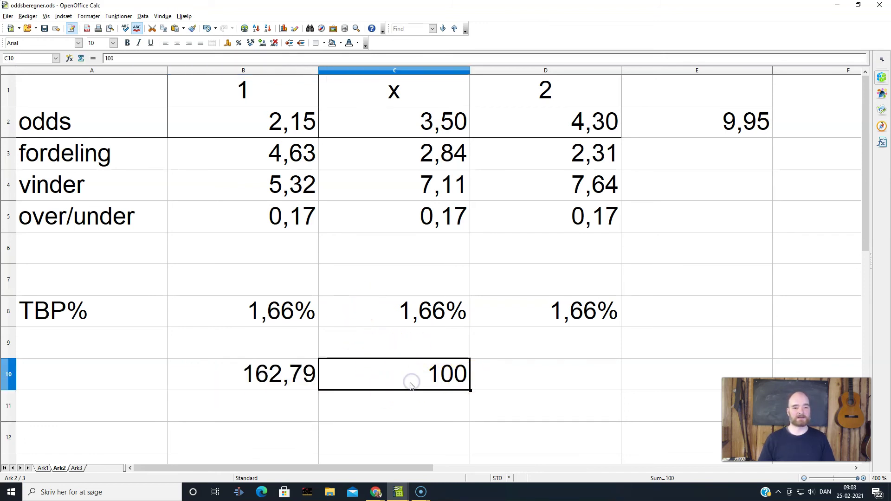
{"action": "left_click", "coordinate": [269, 379]}
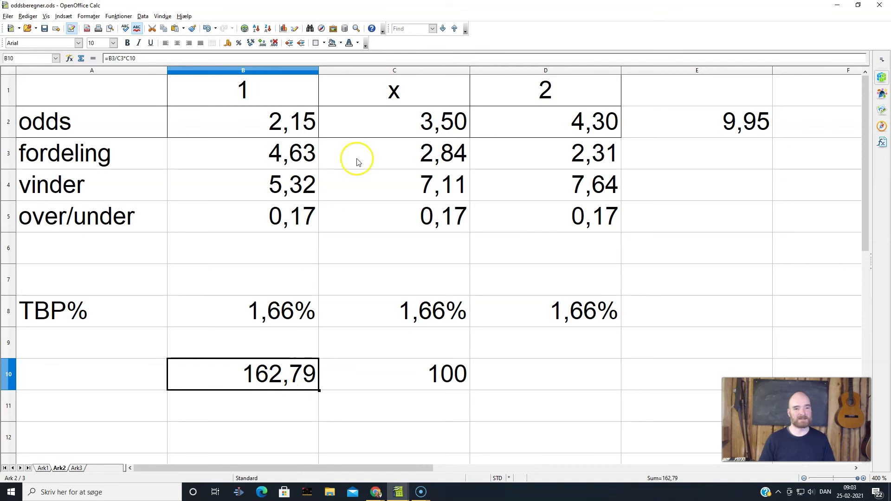
Step: Enter =D3/C3*C10 in D10, giving 81,4, and select the stake row B10:D10
{"action": "left_click", "coordinate": [568, 381]}
{"action": "type", "text": "="}
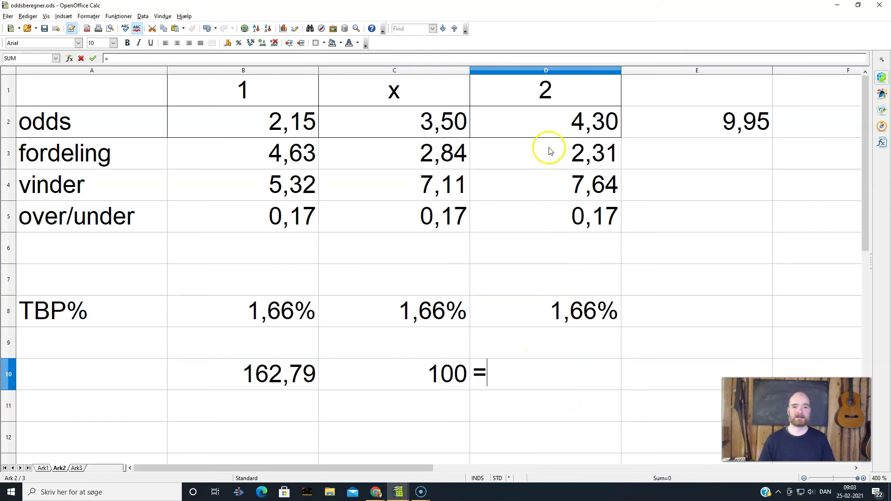
{"action": "left_click", "coordinate": [585, 160]}
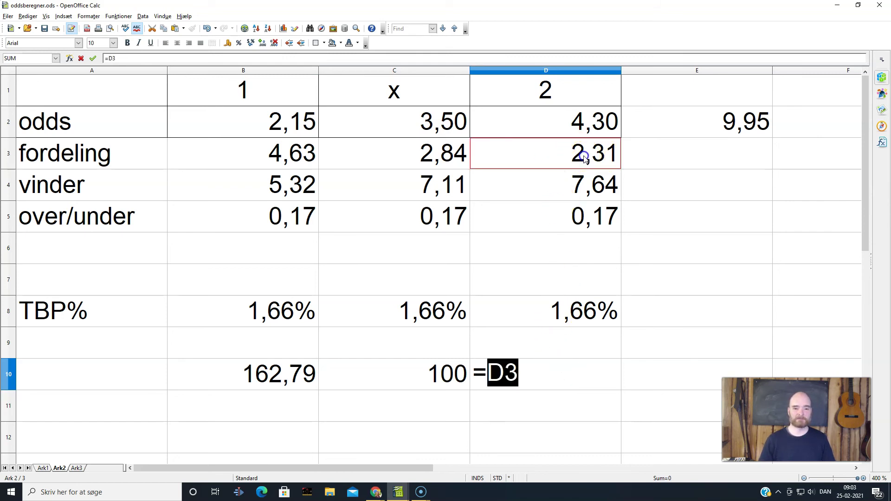
{"action": "type", "text": "/"}
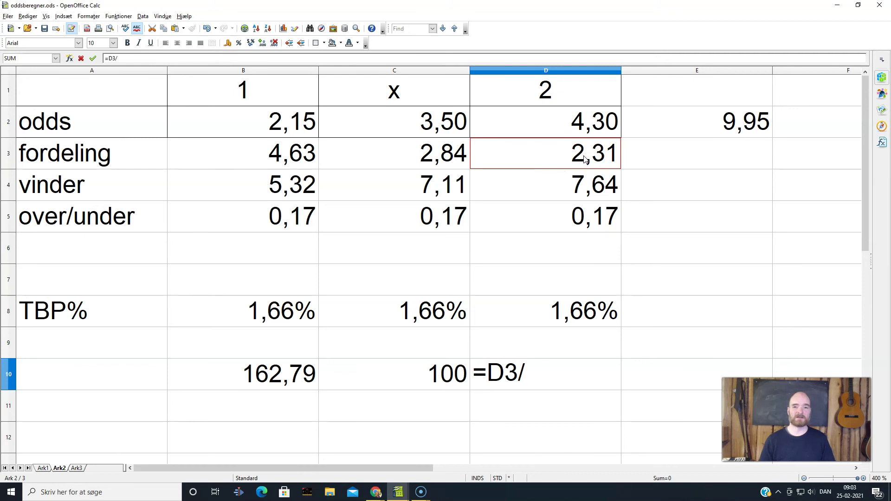
{"action": "left_click", "coordinate": [433, 166]}
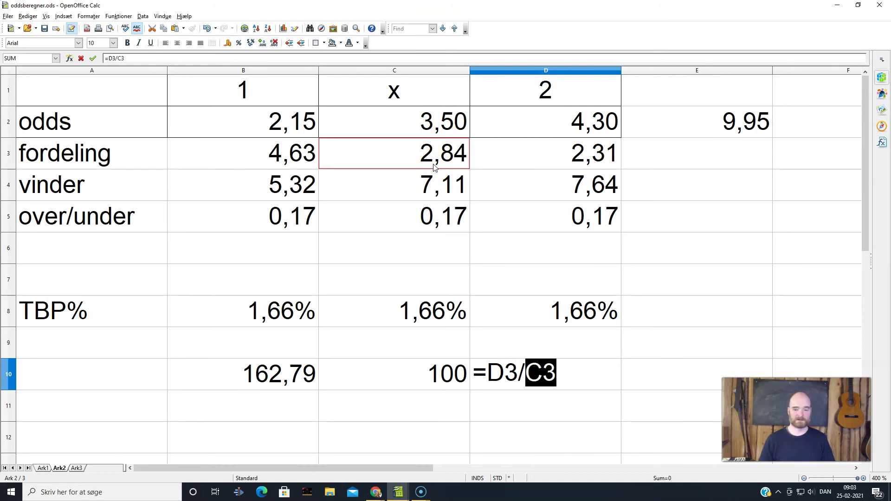
{"action": "type", "text": "*"}
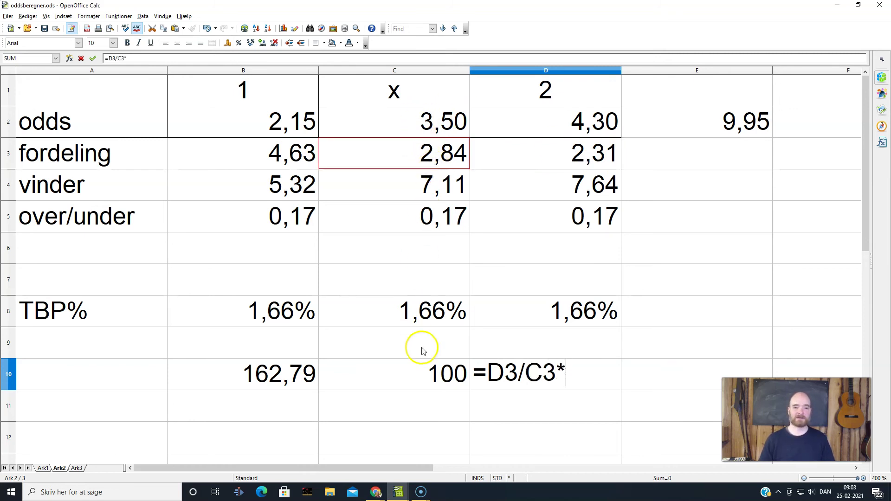
{"action": "left_click", "coordinate": [443, 381]}
{"action": "key", "text": "Return"}
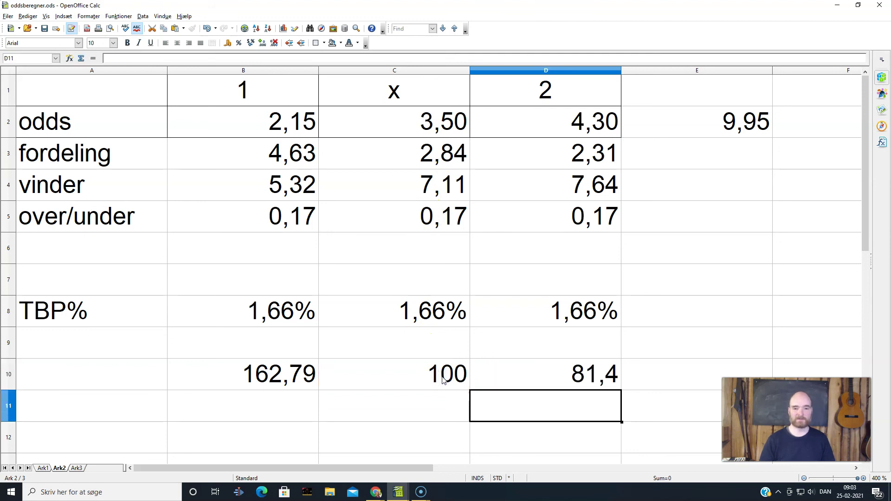
{"action": "left_click", "coordinate": [593, 376]}
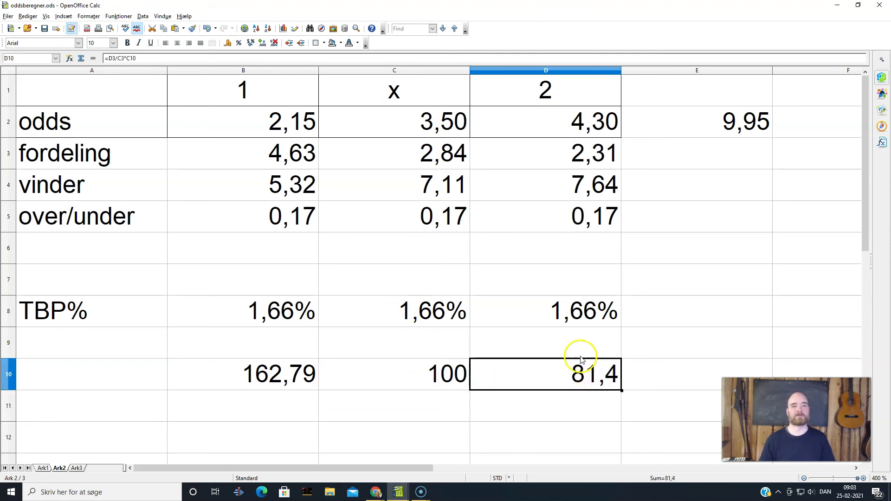
{"action": "left_click_drag", "start_coordinate": [251, 385], "coordinate": [550, 395]}
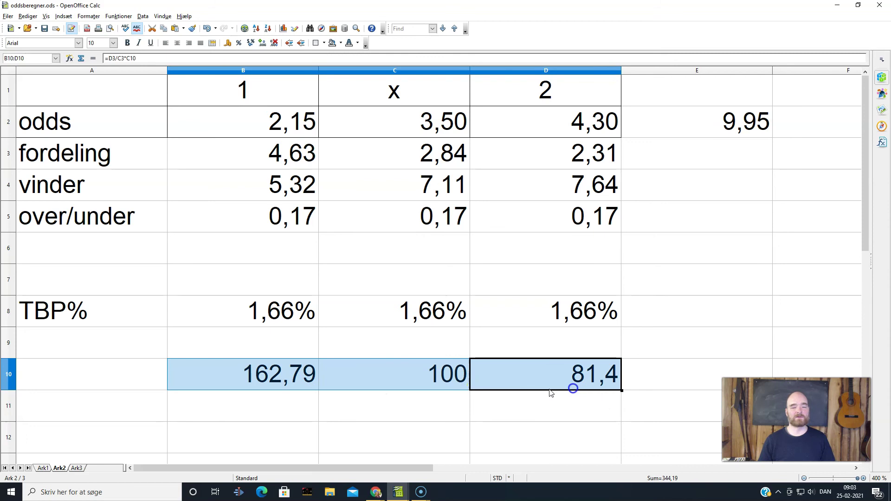
Step: Change the base stake in C10 to 200 and check B10 and D10 rescale to 325,58 and 162,79
{"action": "left_click", "coordinate": [418, 377]}
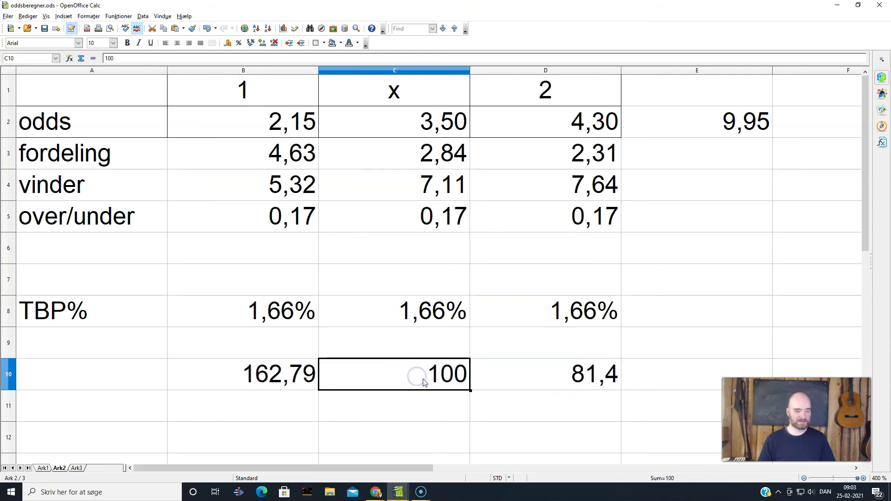
{"action": "type", "text": "20"}
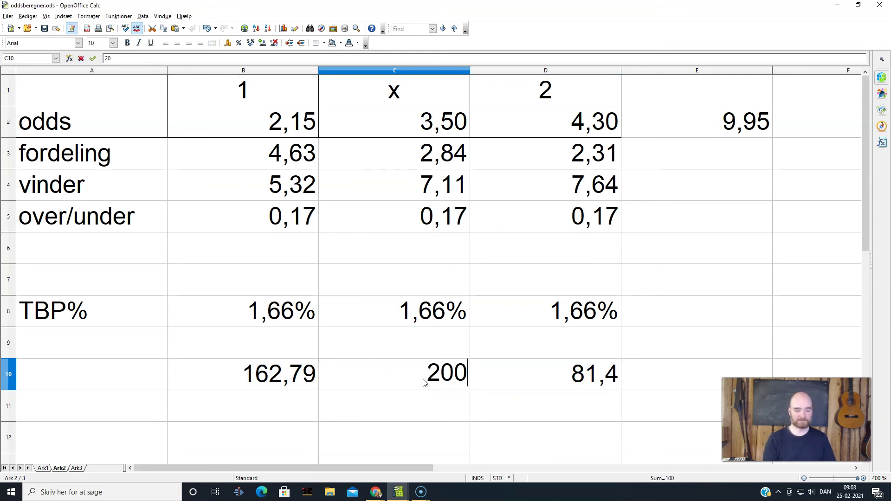
{"action": "key", "text": "Return"}
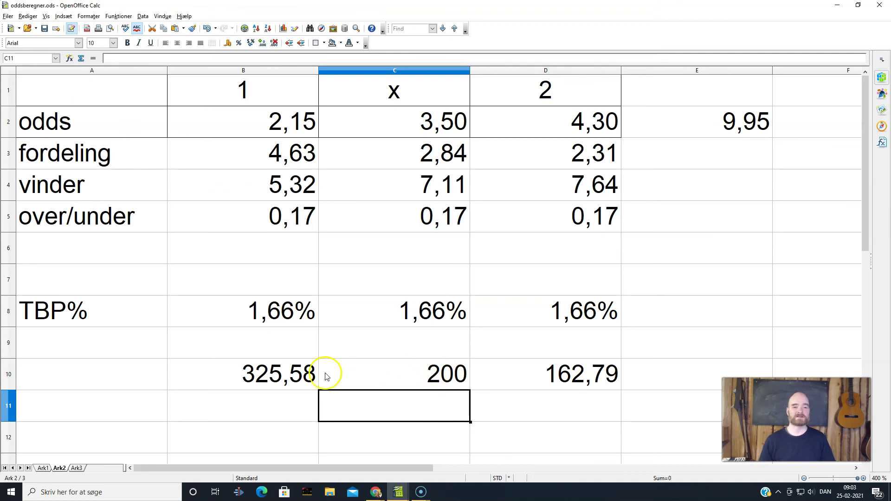
{"action": "left_click", "coordinate": [258, 371]}
{"action": "left_click", "coordinate": [580, 376]}
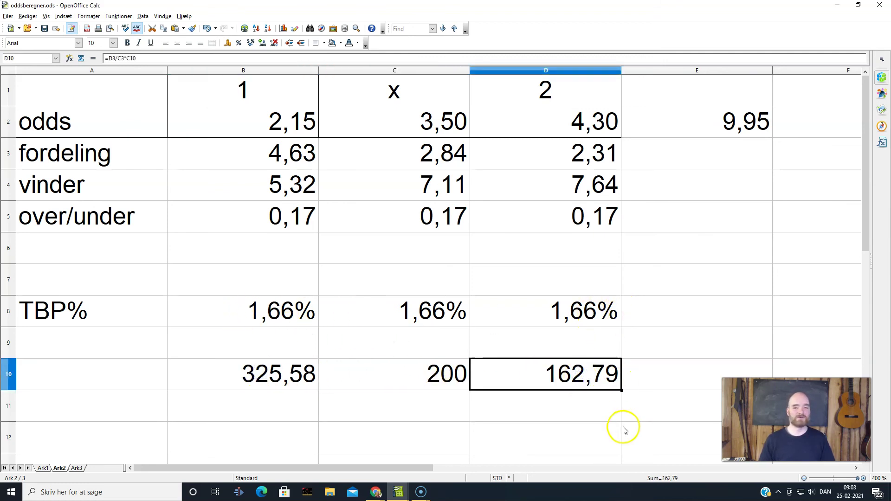
{"action": "scroll", "coordinate": [627, 413], "scroll_direction": "down", "scroll_amount": 1}
{"action": "scroll", "coordinate": [626, 410], "scroll_direction": "up", "scroll_amount": 1}
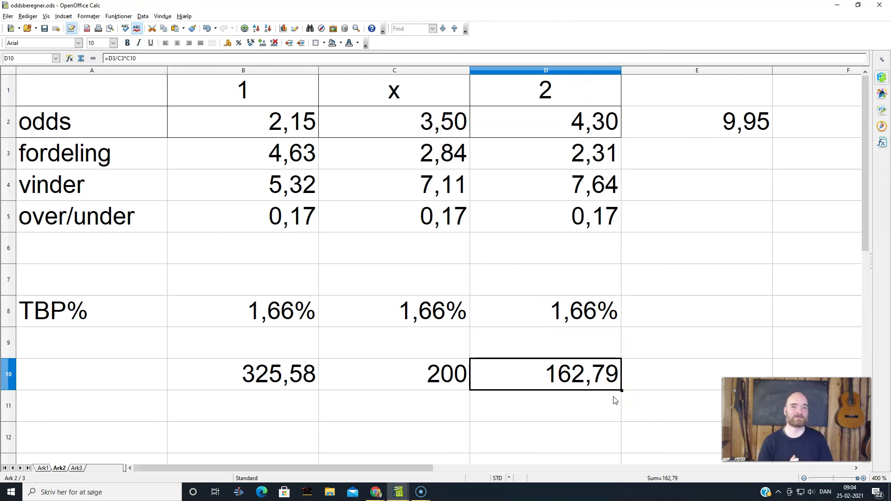
{"action": "left_click", "coordinate": [573, 388]}
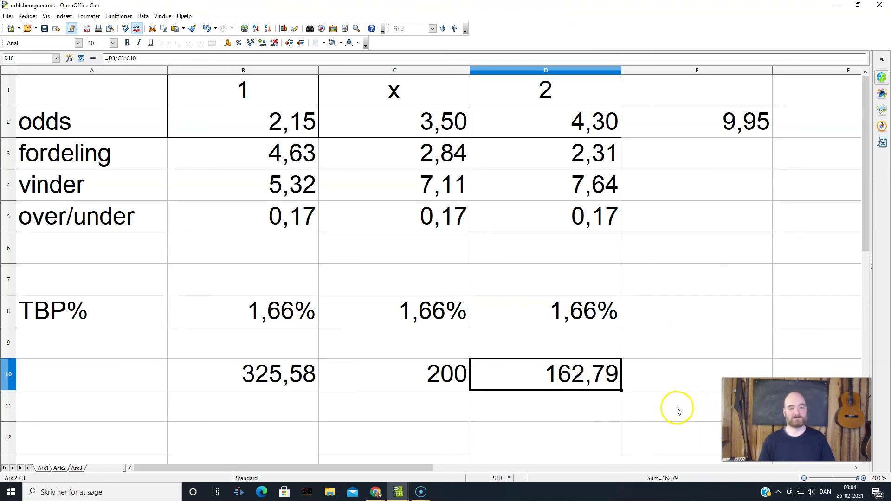
{"action": "left_click", "coordinate": [446, 377]}
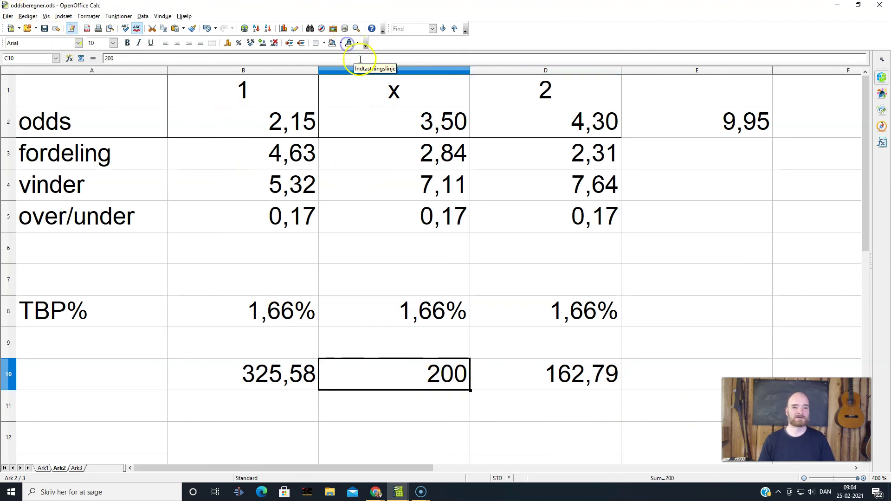
Step: Give base stake cell C10 a yellow background, keeping its text black
{"action": "left_click", "coordinate": [359, 44]}
{"action": "left_click", "coordinate": [348, 70]}
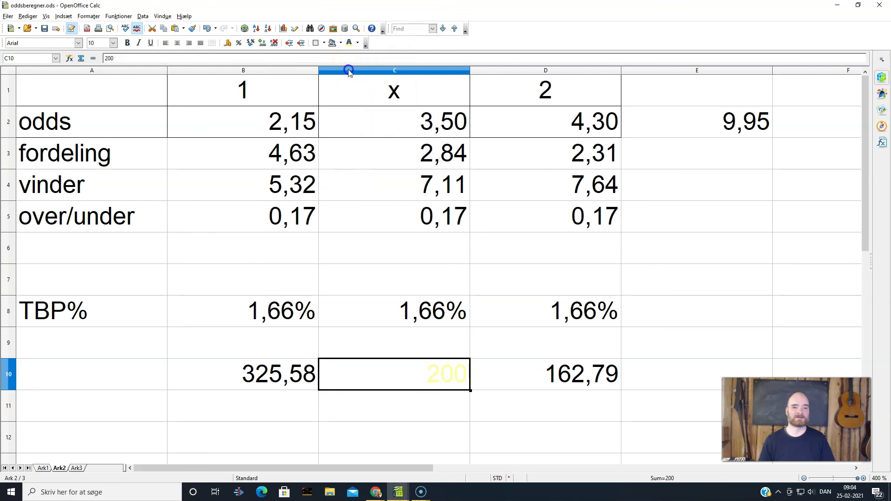
{"action": "left_click", "coordinate": [353, 43]}
{"action": "left_click", "coordinate": [357, 42]}
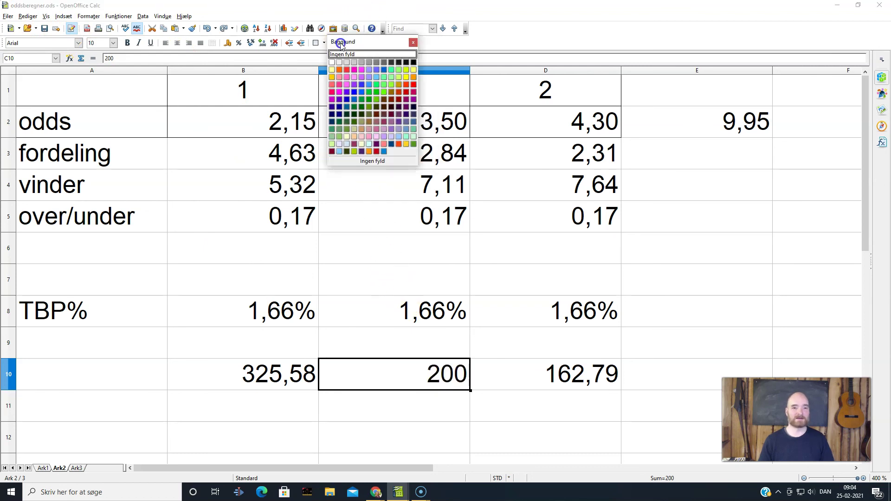
{"action": "left_click", "coordinate": [335, 71]}
{"action": "left_click", "coordinate": [497, 348]}
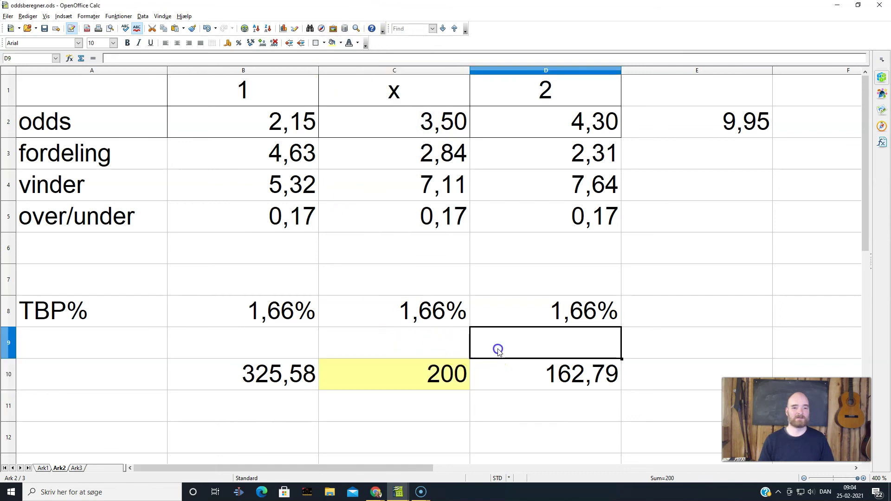
Step: Fill the odds row B2:D2 with the same yellow background
{"action": "left_click_drag", "start_coordinate": [245, 121], "coordinate": [534, 121]}
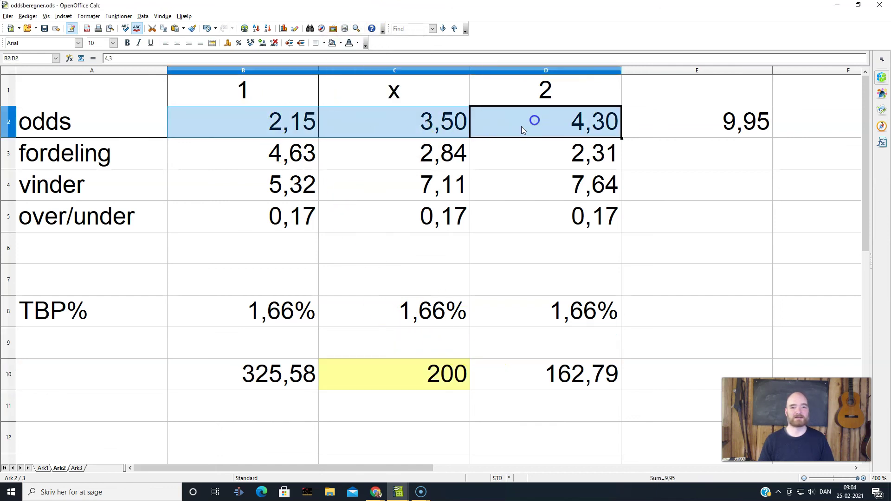
{"action": "left_click", "coordinate": [340, 43]}
{"action": "left_click", "coordinate": [333, 83]}
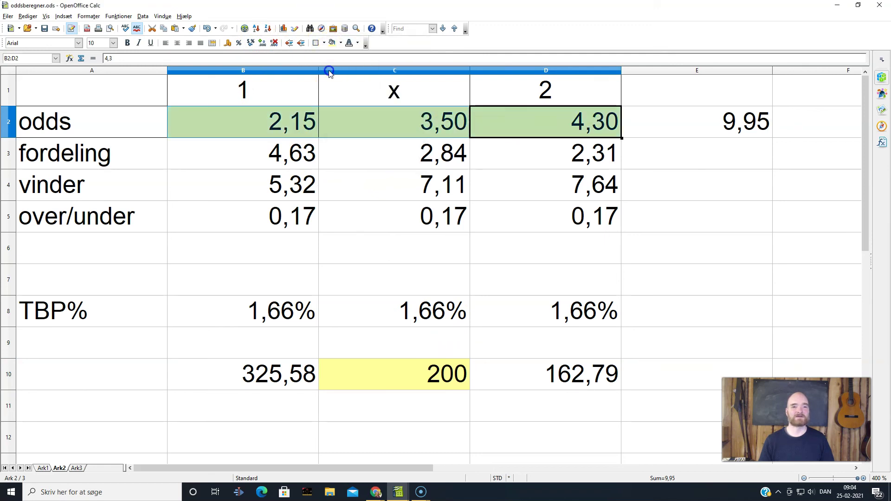
{"action": "left_click", "coordinate": [447, 278]}
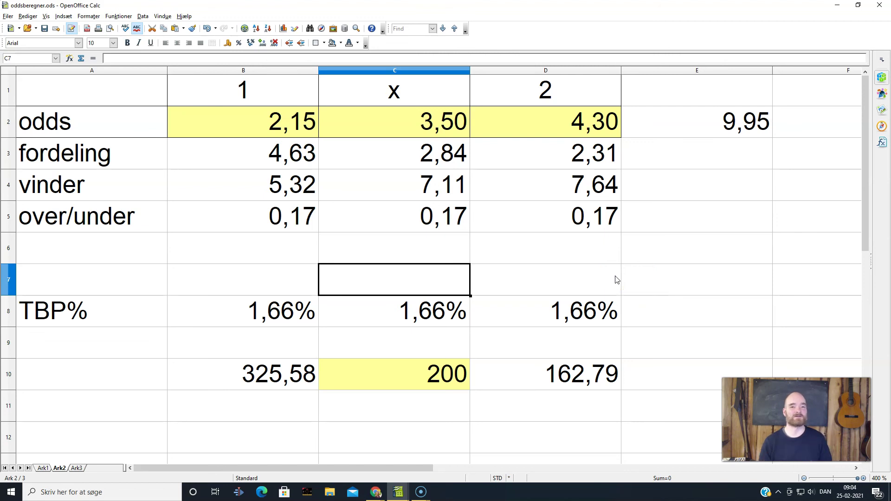
{"action": "left_click", "coordinate": [248, 122]}
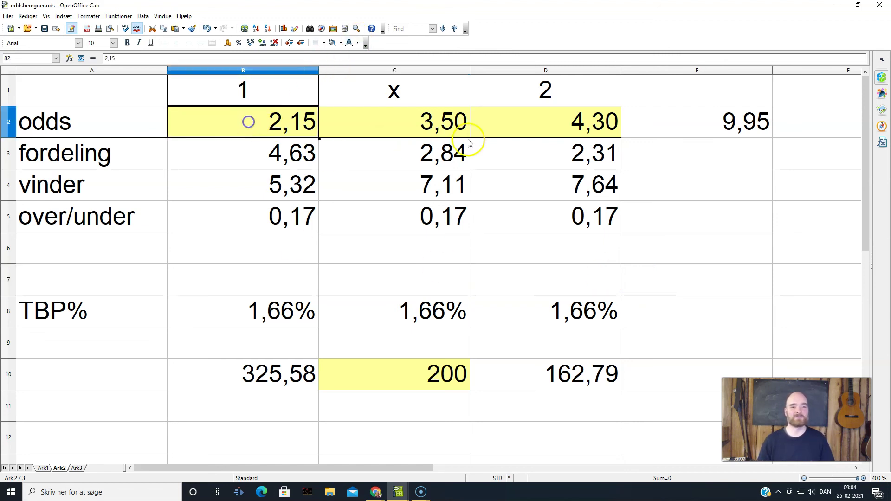